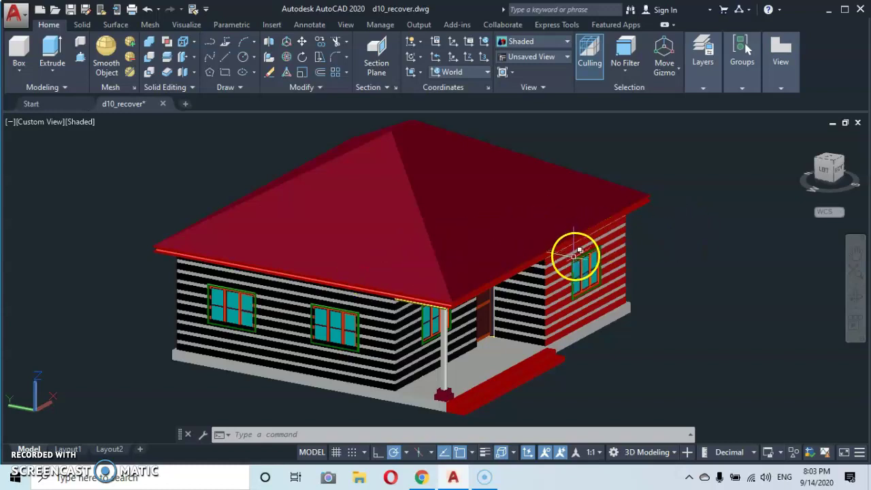
Pan and zoom around the shaded house model to frame it
scroll(578, 257, "down", 4)
middle_click_drag(577, 259, 473, 289)
scroll(463, 279, "up", 5)
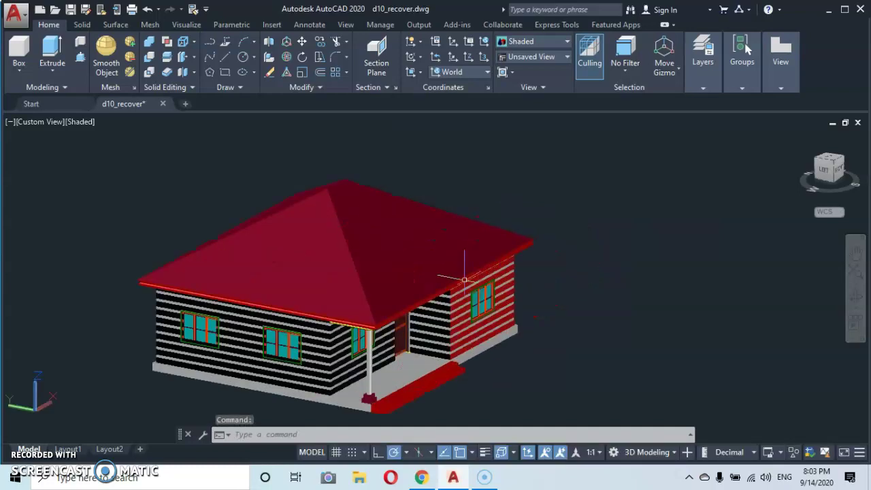
middle_click_drag(411, 292, 485, 262)
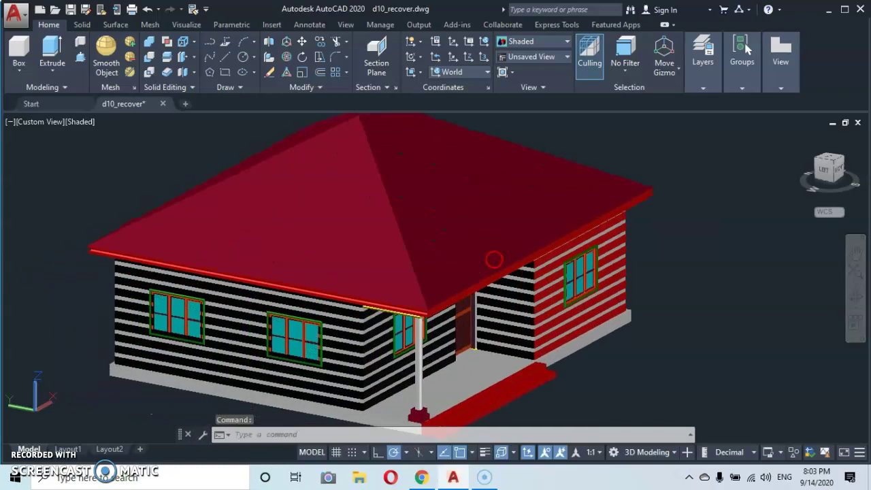
scroll(480, 261, "down", 3)
scroll(471, 259, "up", 4)
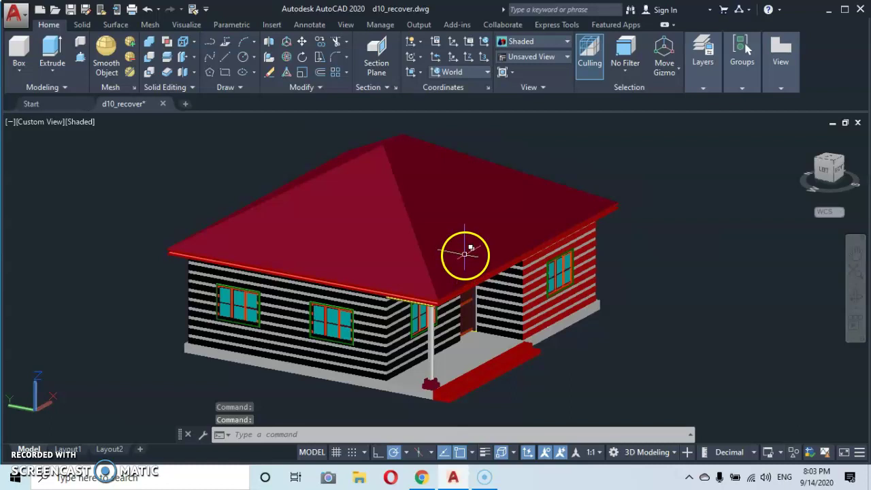
scroll(464, 257, "down", 2)
scroll(469, 250, "up", 3)
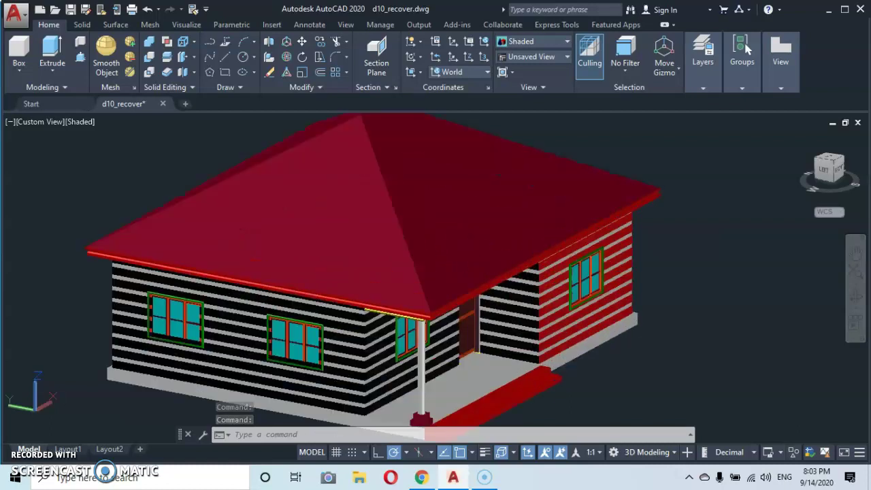
middle_click(474, 247)
scroll(474, 246, "down", 2)
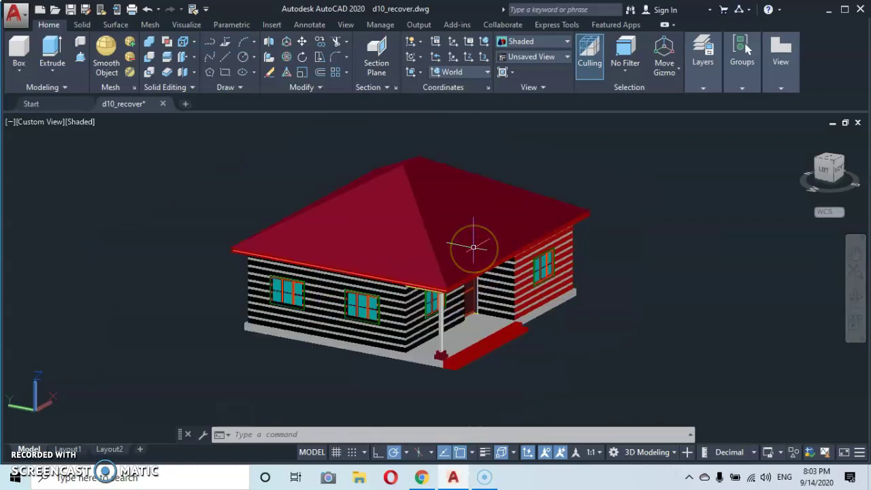
scroll(482, 249, "up", 4)
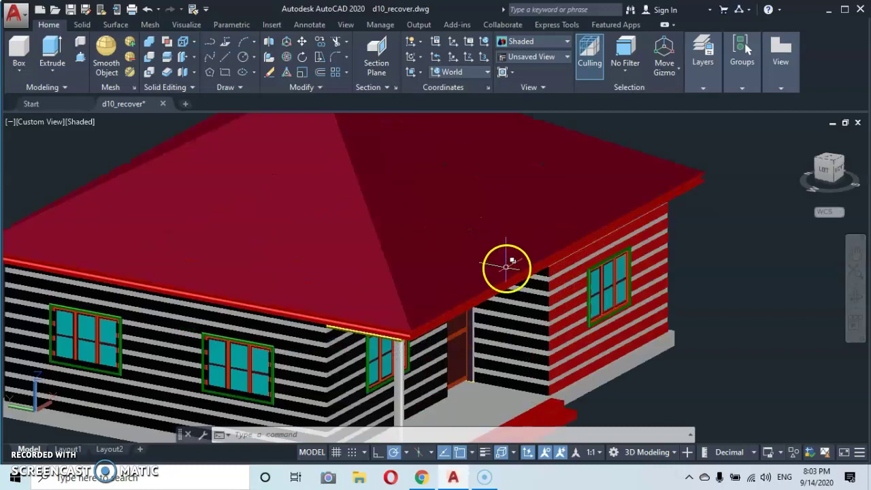
middle_click_drag(504, 265, 484, 246)
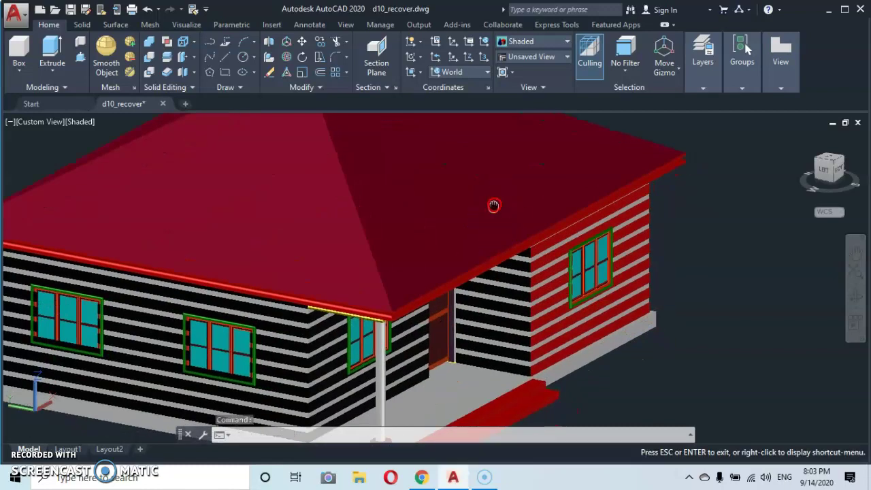
scroll(494, 205, "down", 5)
scroll(507, 250, "up", 2)
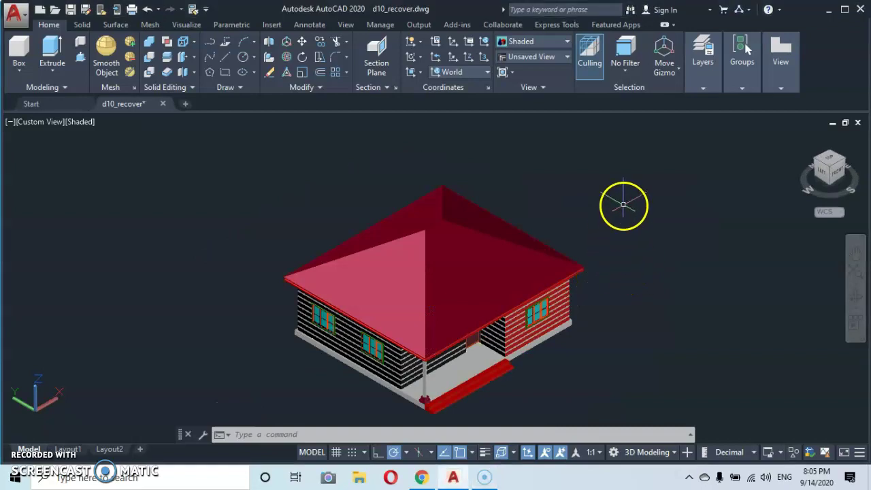
Switch to the Top view and pan so the red roof sits on the left
left_click(832, 155)
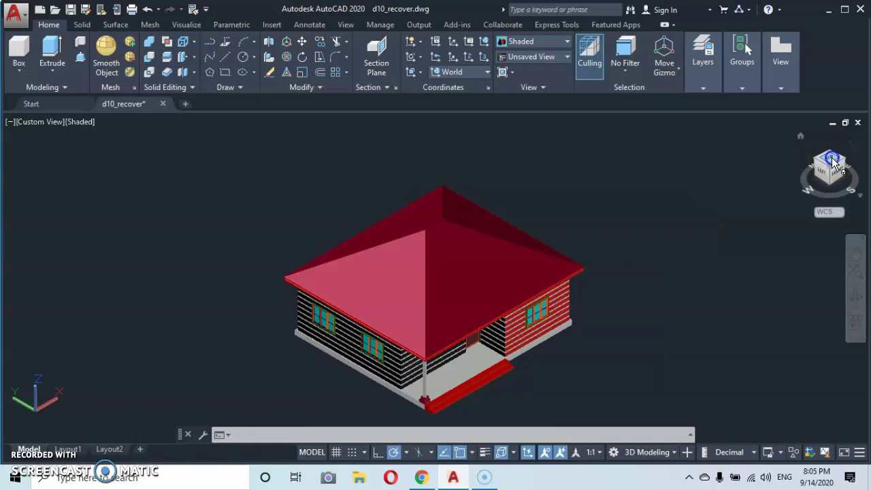
left_click(832, 162)
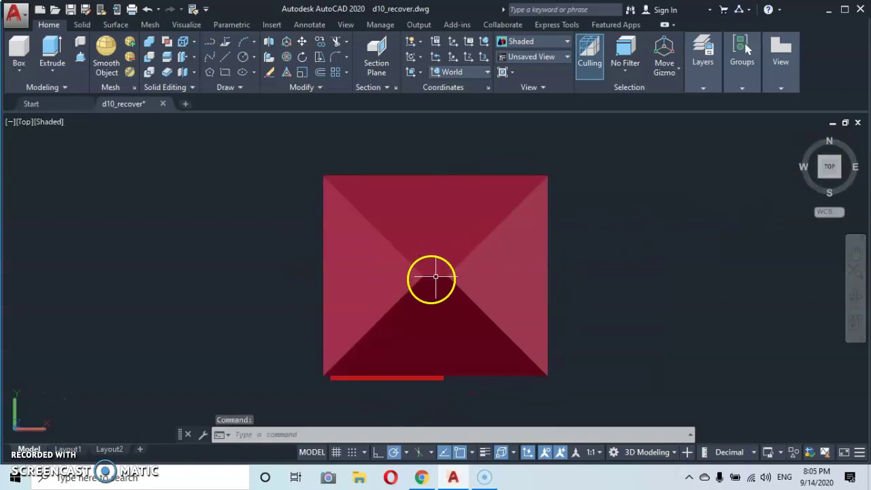
mouse_move(444, 276)
middle_click_drag(444, 272, 443, 260)
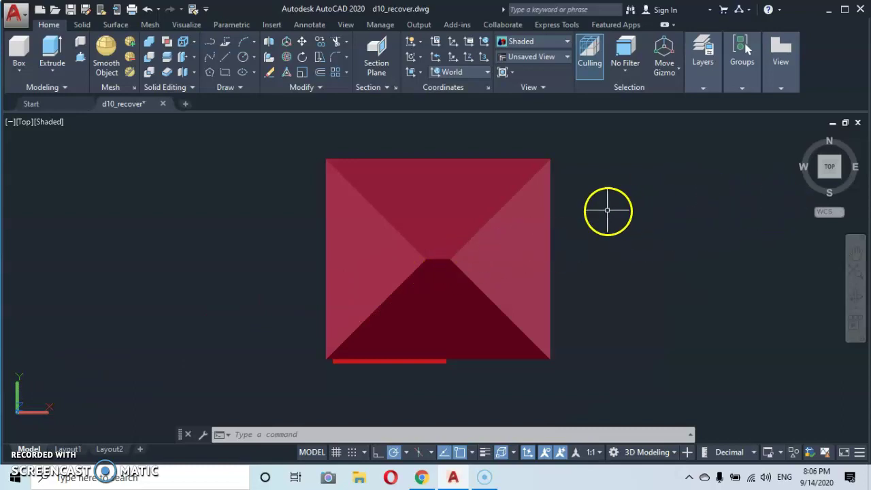
middle_click_drag(538, 242, 363, 275)
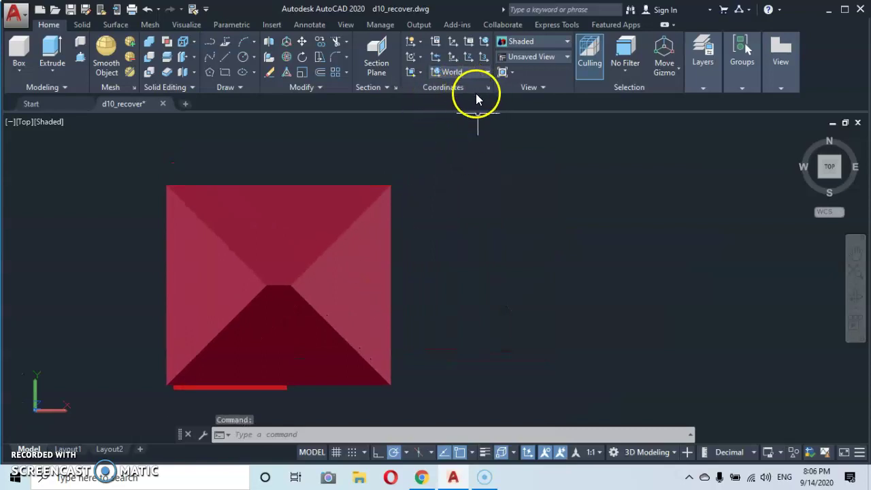
Launch Flatshot from the expanded Section panel on the Home tab
left_click(385, 87)
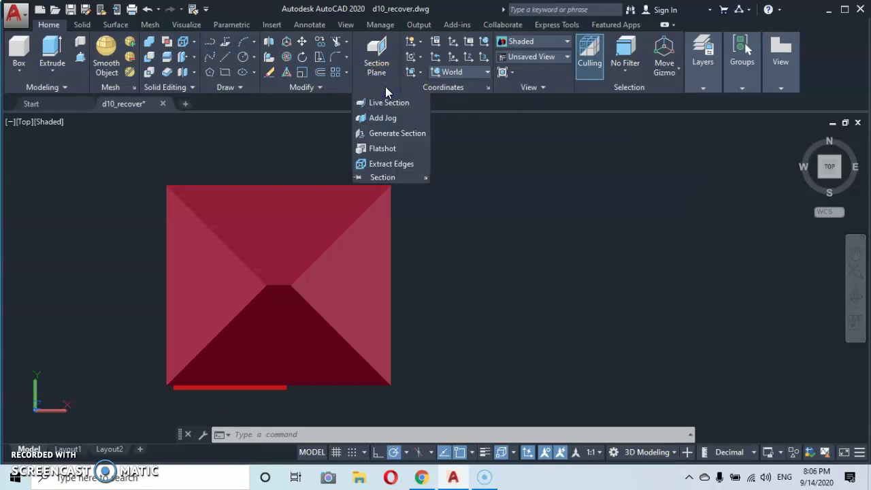
left_click(376, 149)
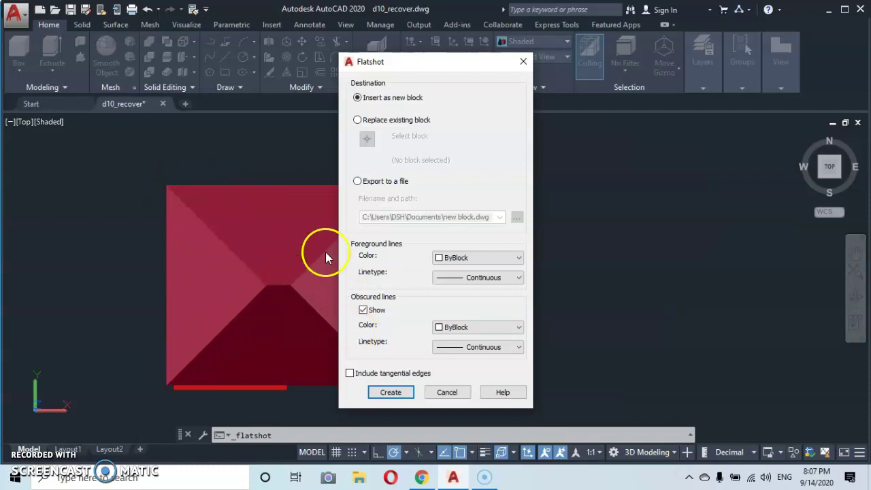
left_click(480, 278)
Set foreground lines to Green, turn off obscured lines, and create the flatshot block
left_click(519, 258)
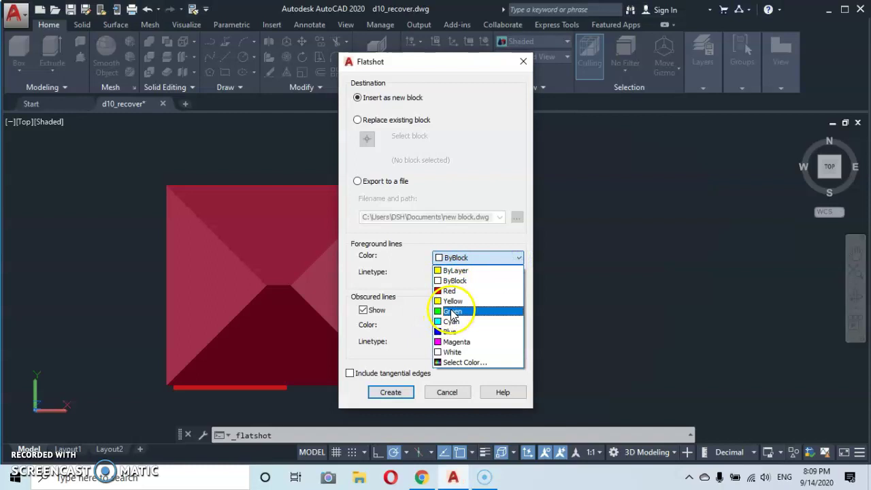
left_click(451, 313)
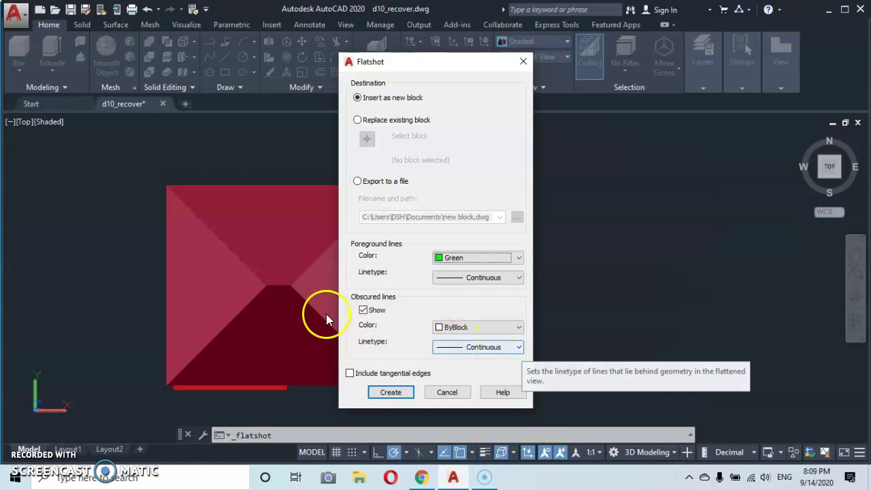
left_click(364, 311)
left_click(364, 311)
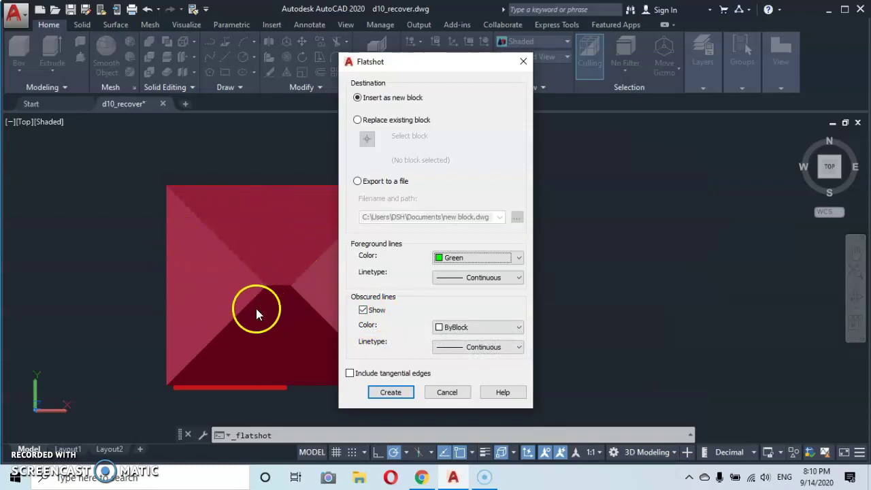
left_click(361, 312)
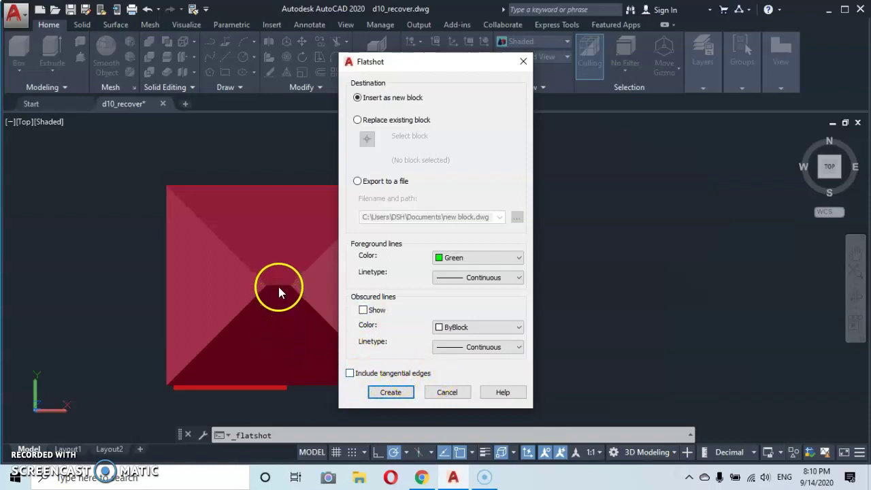
left_click(391, 393)
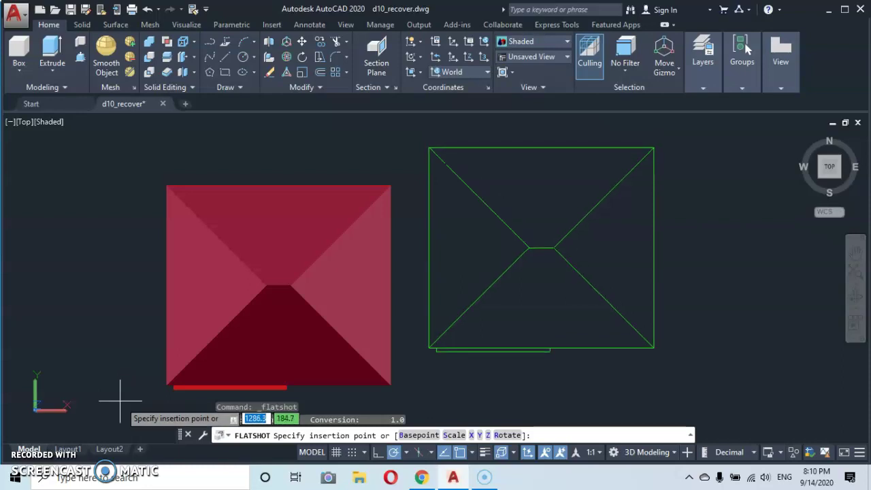
Insert the green flatshot right of the roof at scale 1, then frame both
left_click(121, 402)
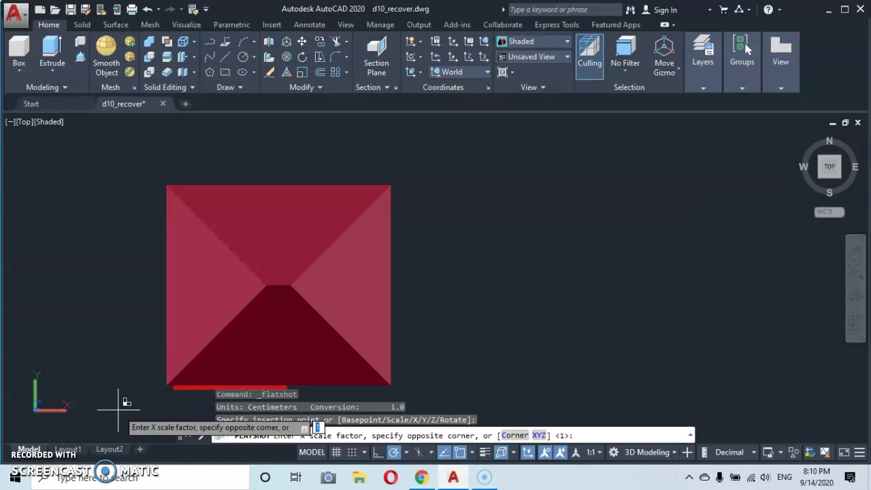
key("Return")
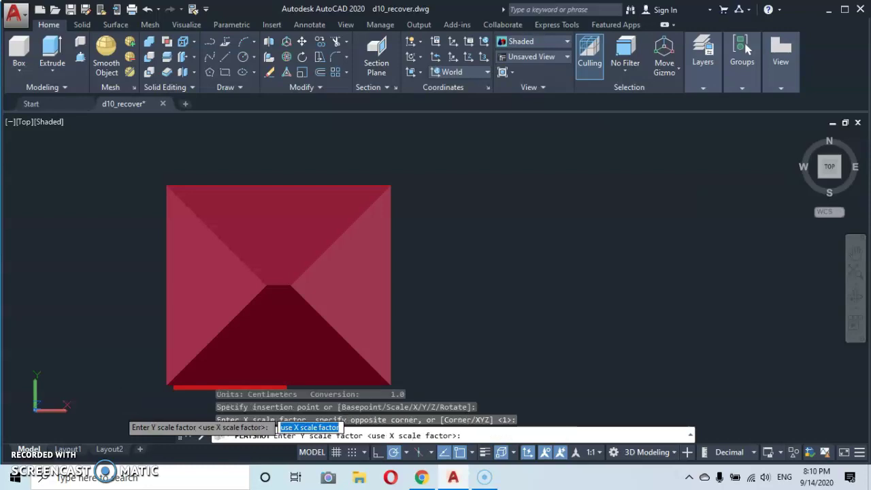
key("Return")
key("Return")
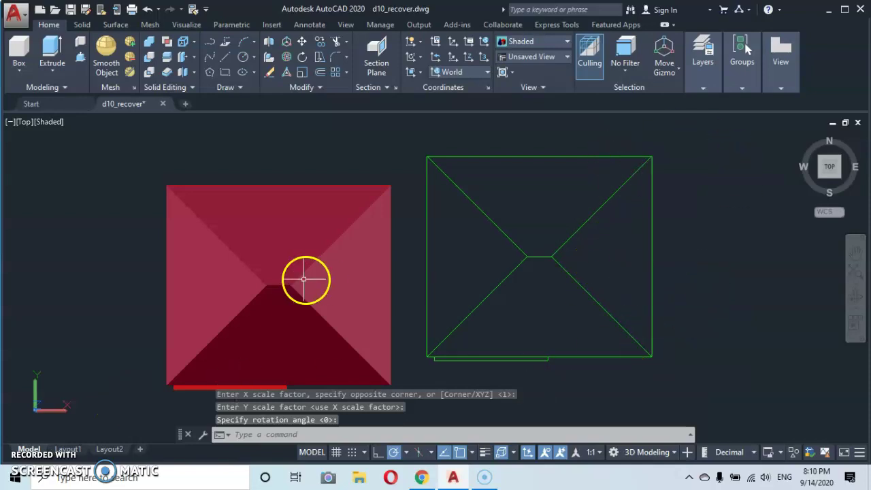
scroll(606, 257, "down", 4)
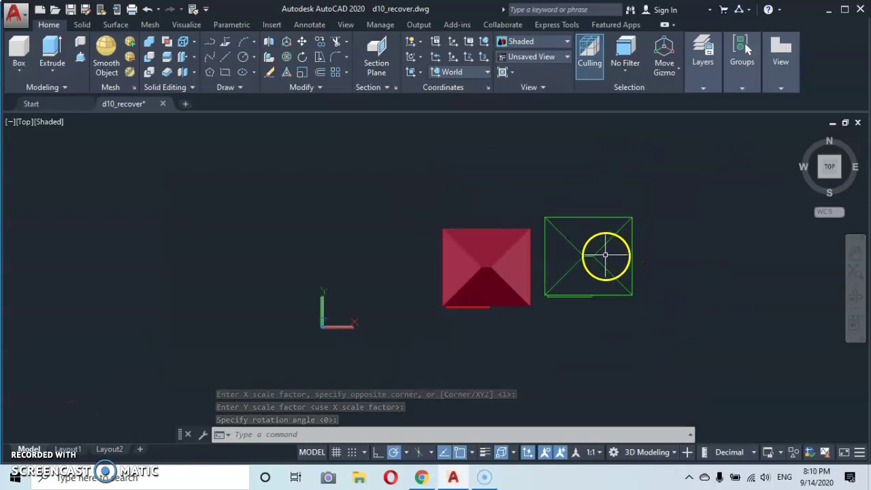
scroll(600, 256, "up", 3)
mouse_move(601, 256)
middle_mouse_down()
mouse_move(567, 259)
mouse_move(543, 236)
mouse_move(513, 246)
mouse_move(501, 238)
mouse_move(496, 247)
middle_mouse_up()
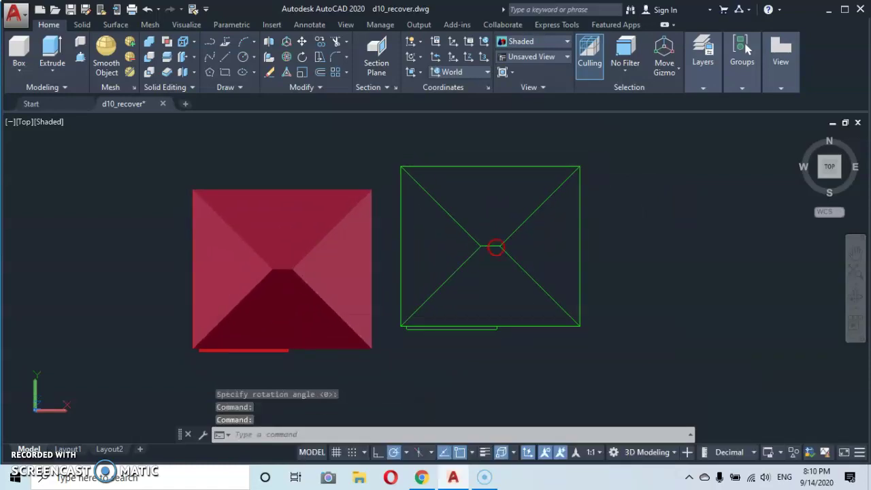
Switch to the Front view and pan the house elevation to the left
mouse_move(833, 174)
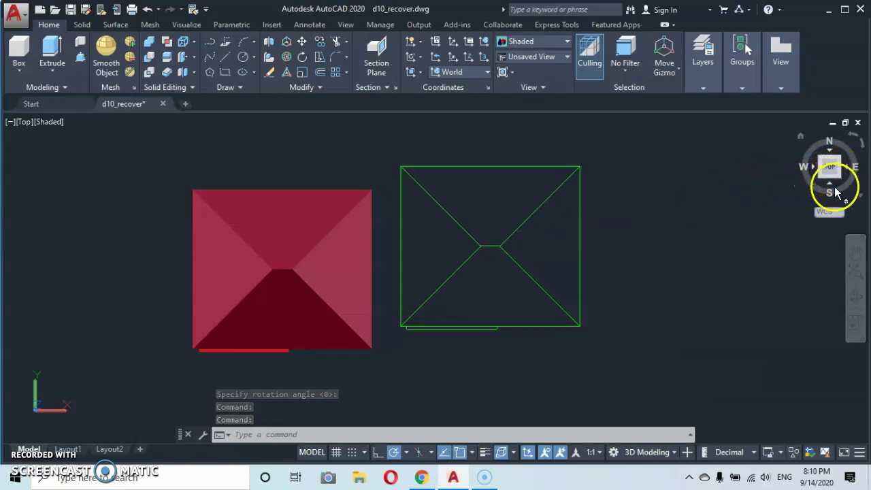
left_click(829, 186)
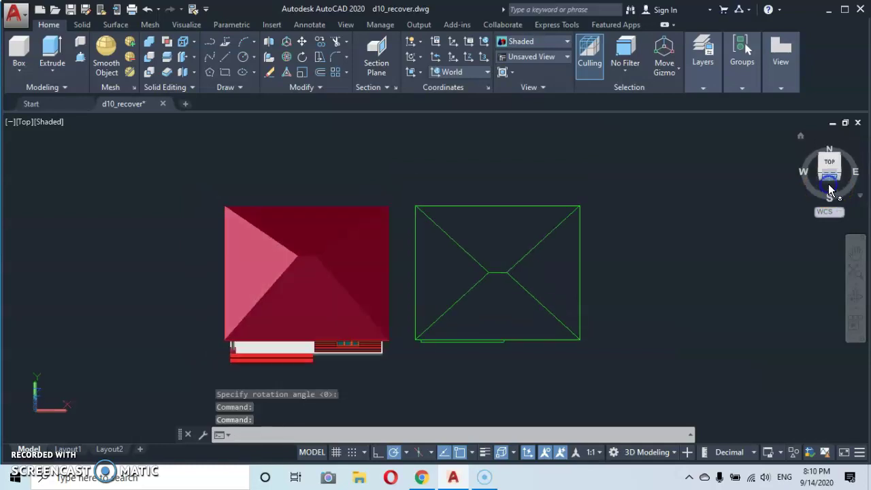
scroll(380, 292, "up", 3)
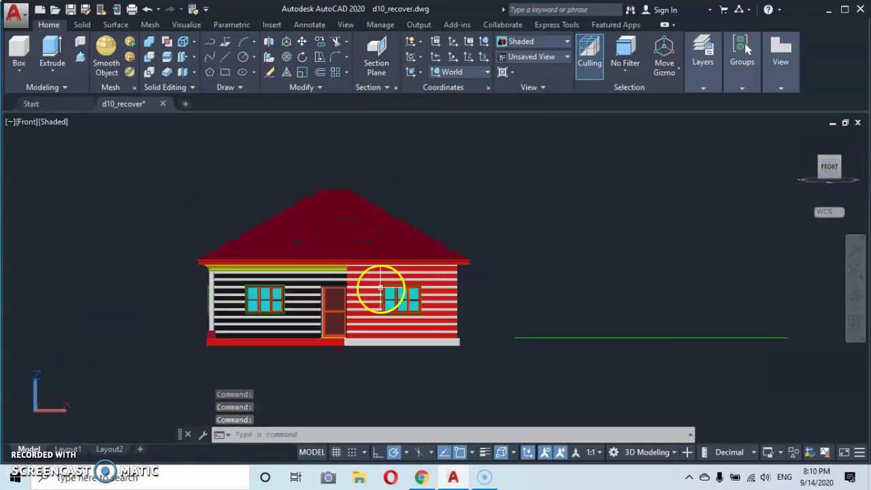
middle_click_drag(371, 290, 348, 283)
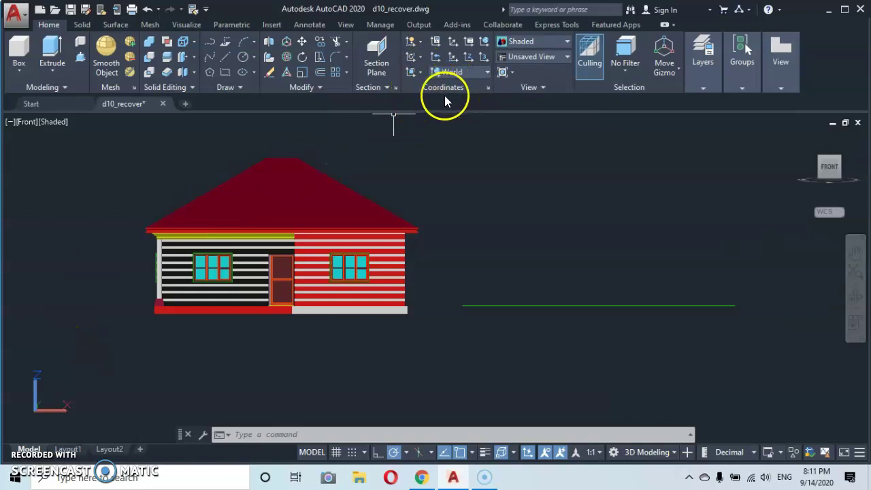
left_click(420, 73)
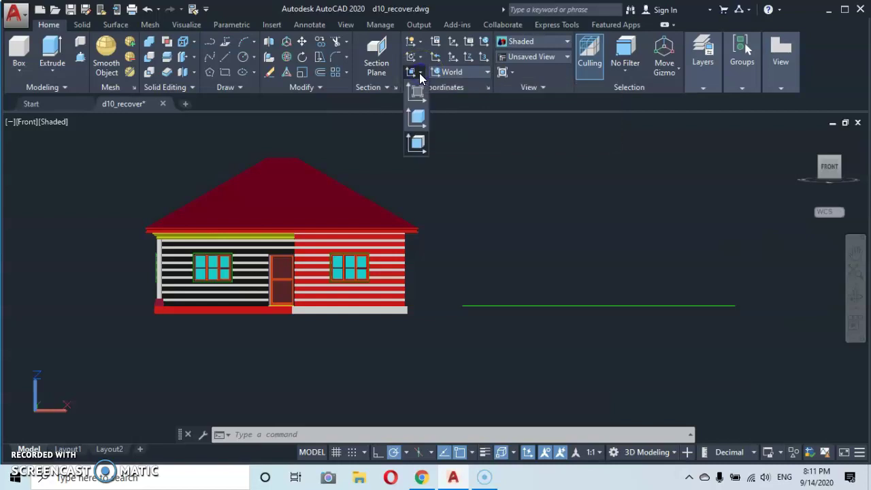
left_click(418, 94)
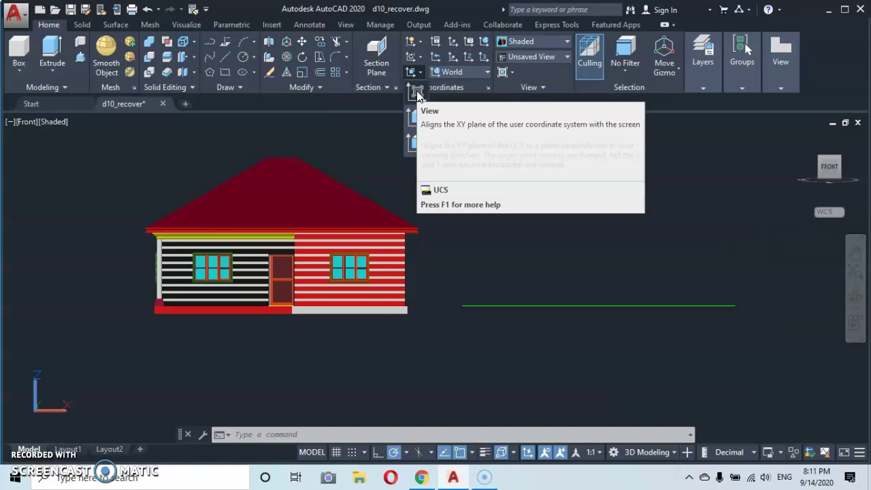
left_click(418, 94)
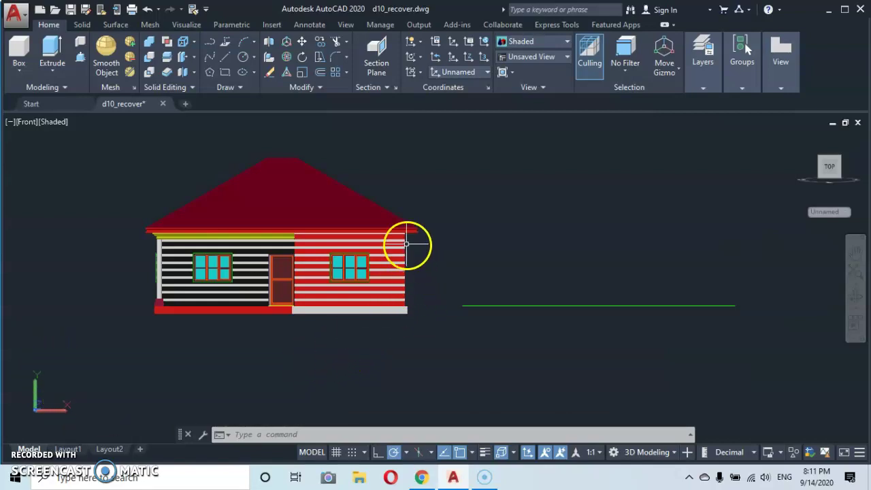
Launch Flatshot again from the expanded Section panel
left_click(387, 85)
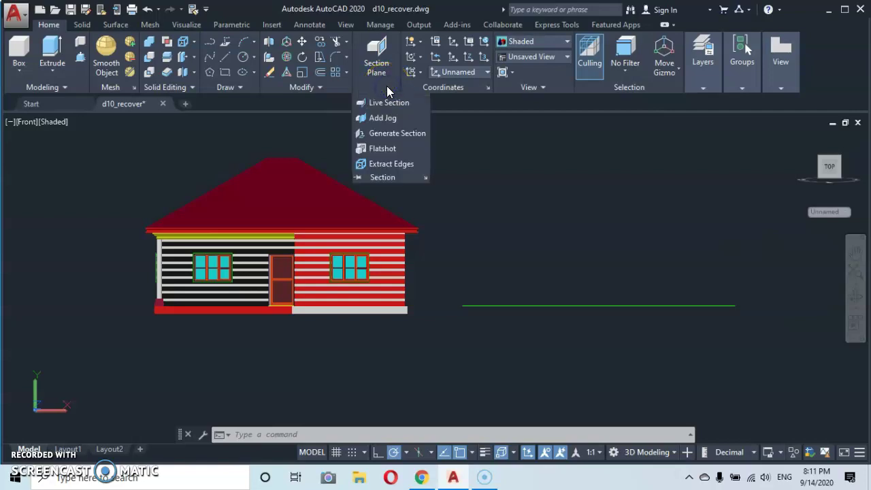
left_click(376, 149)
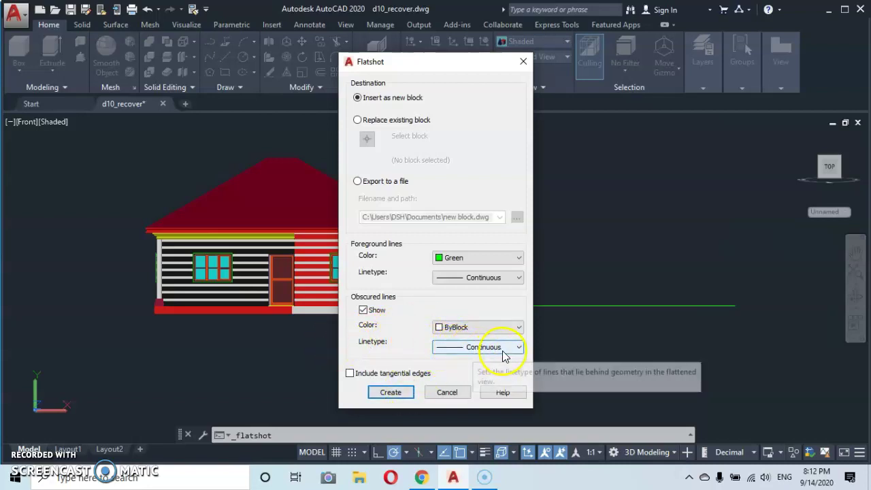
Create the front-elevation flatshot and place it right of the house at scale 1
left_click(389, 393)
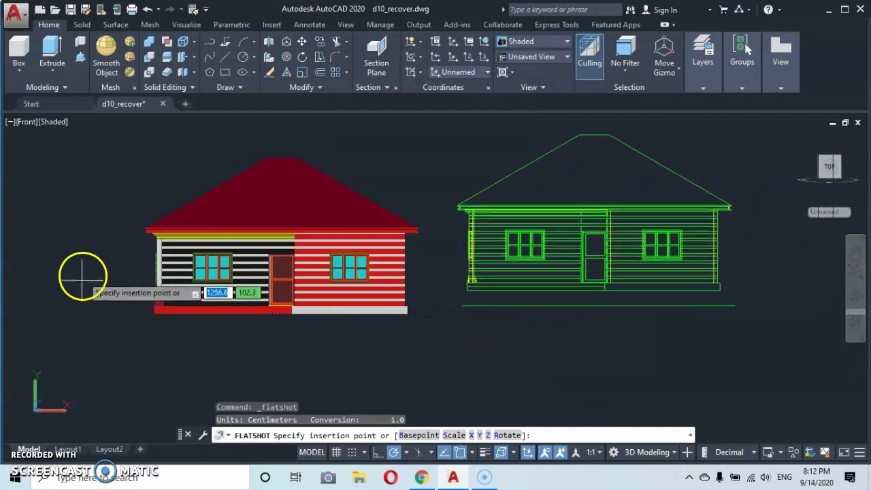
scroll(85, 268, "down", 3)
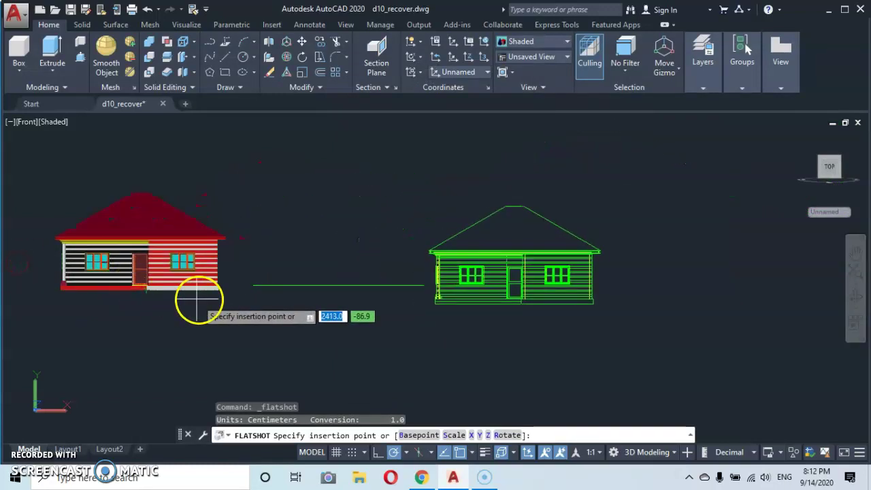
left_click(208, 292)
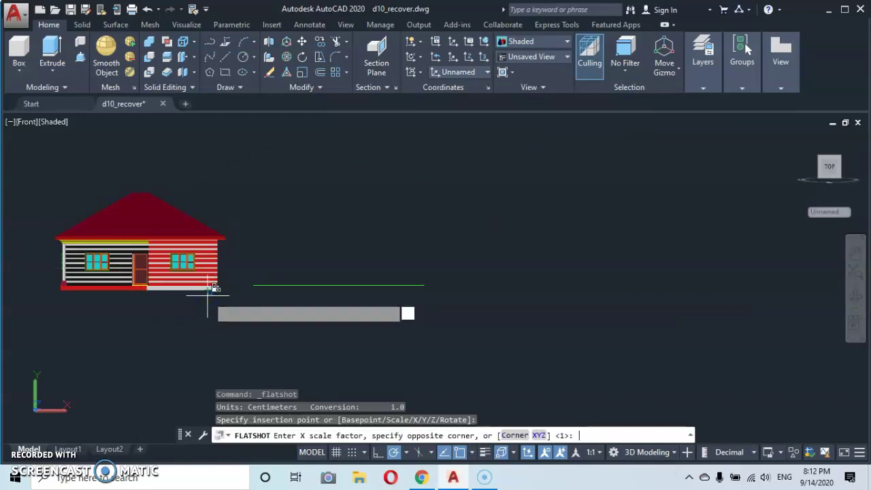
key("Return")
key("Return")
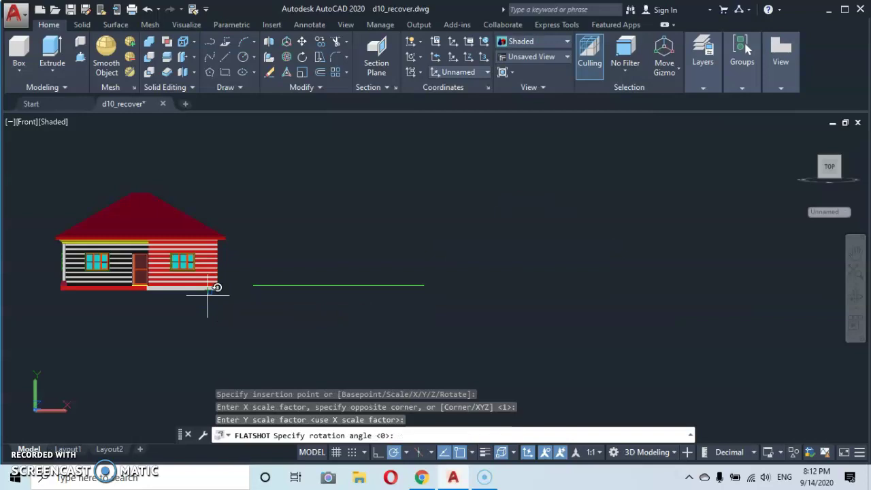
key("Return")
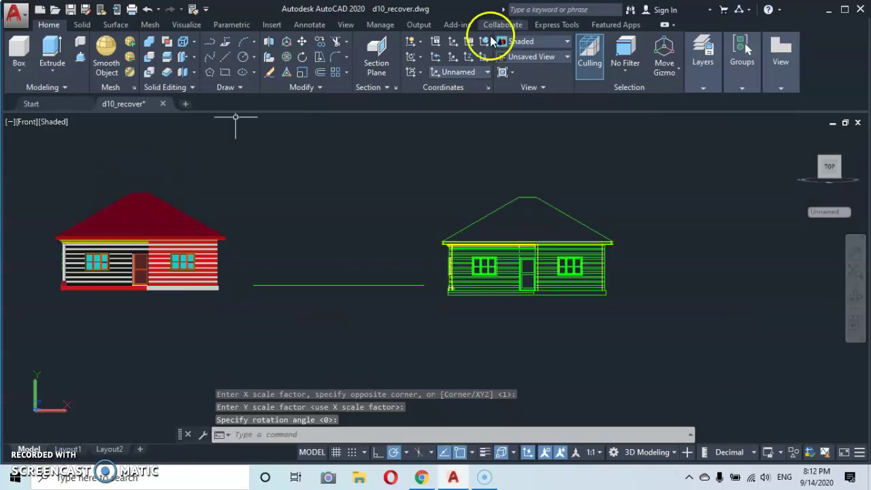
scroll(531, 259, "up", 5)
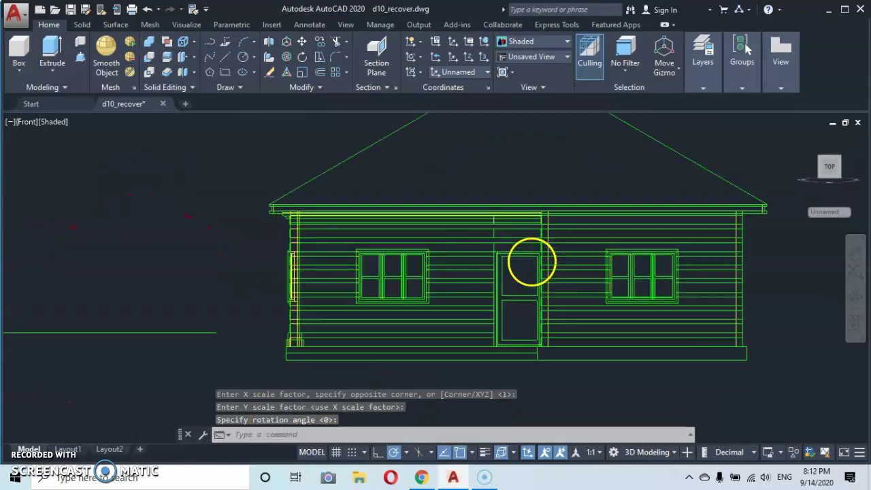
scroll(572, 252, "up", 2)
scroll(571, 250, "up", 1)
scroll(570, 249, "down", 4)
scroll(566, 243, "up", 2)
scroll(519, 242, "up", 2)
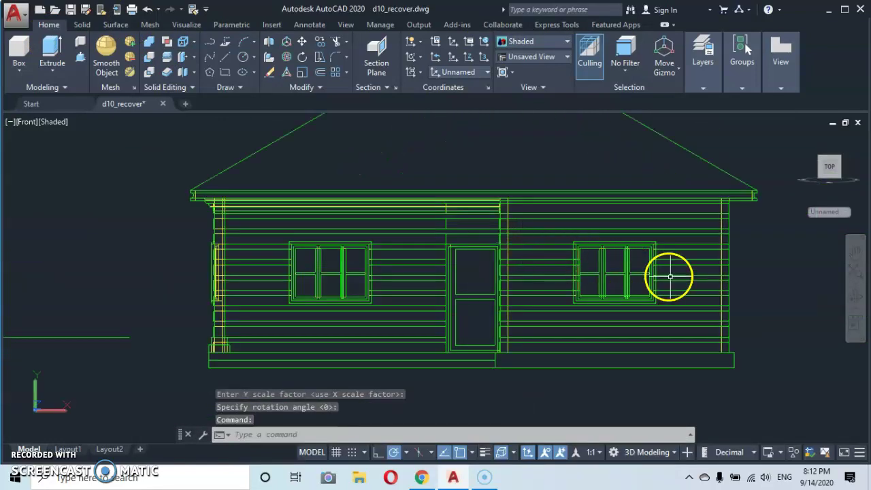
scroll(716, 308, "up", 2)
middle_click_drag(716, 308, 668, 315)
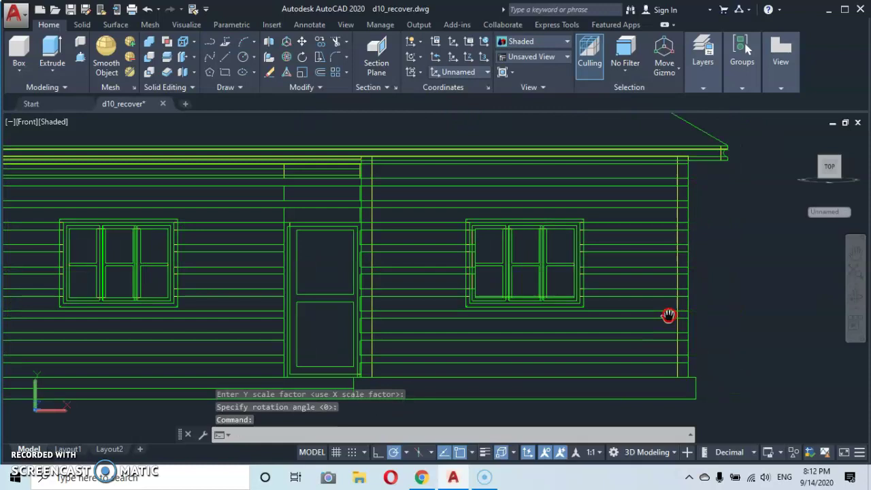
scroll(672, 282, "down", 2)
scroll(550, 260, "up", 2)
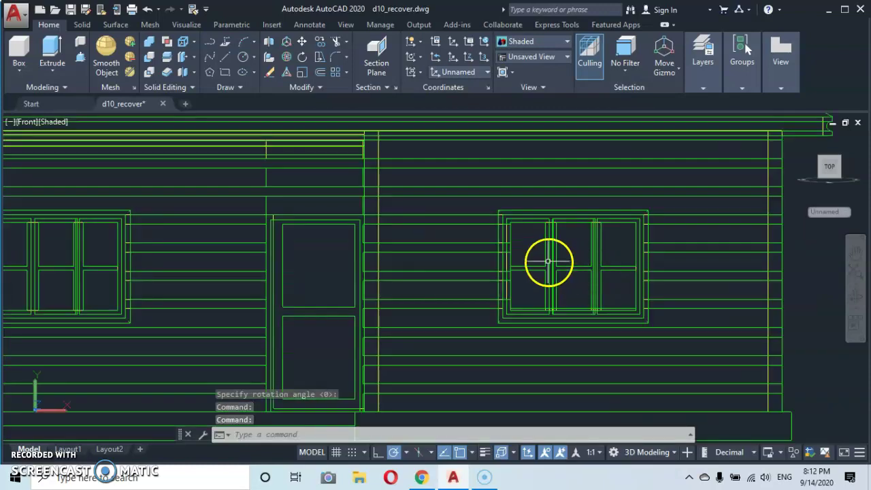
scroll(531, 252, "up", 2)
scroll(672, 250, "down", 3)
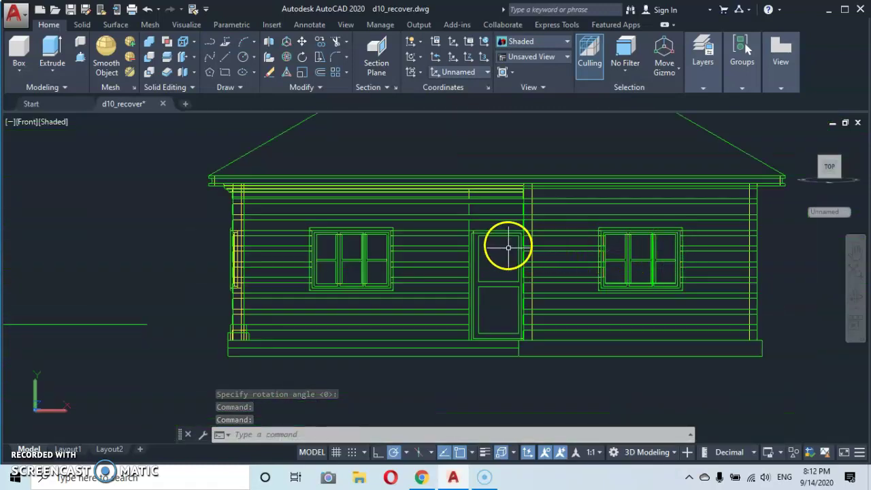
scroll(529, 225, "up", 2)
scroll(529, 225, "up", 1)
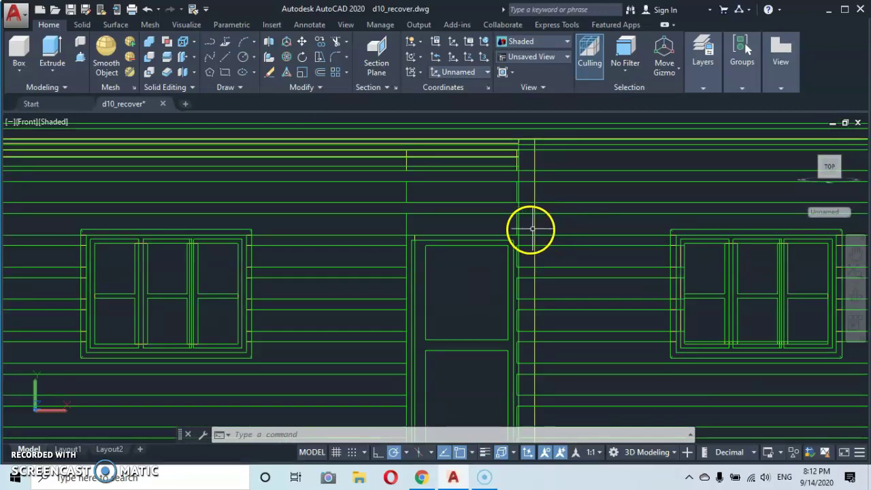
scroll(534, 224, "down", 3)
middle_click_drag(531, 226, 511, 229)
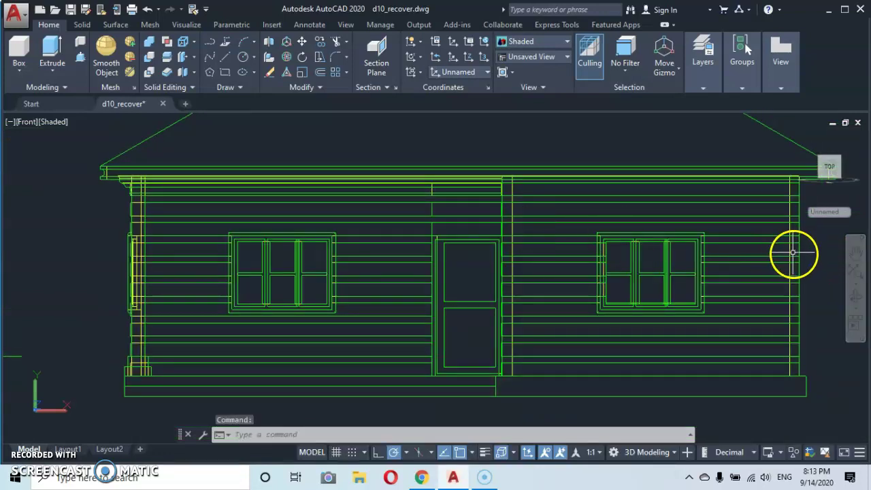
scroll(788, 252, "up", 4)
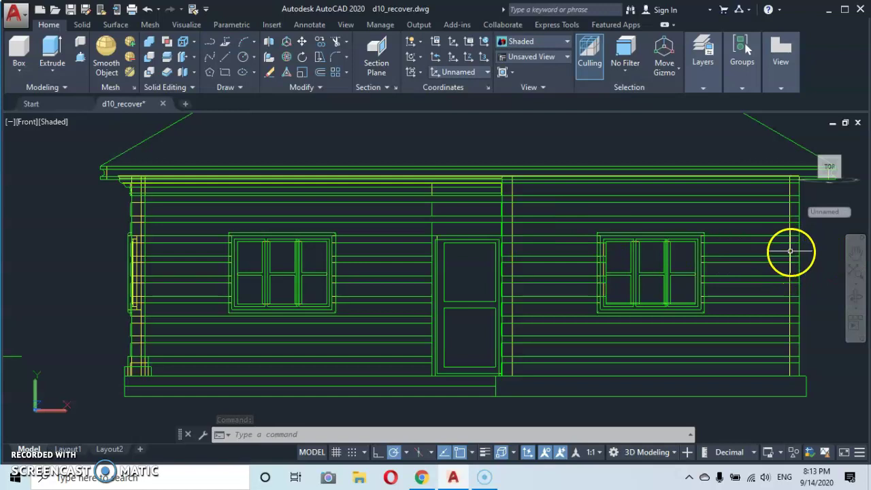
middle_click_drag(441, 182, 441, 196)
left_click_drag(441, 196, 567, 211)
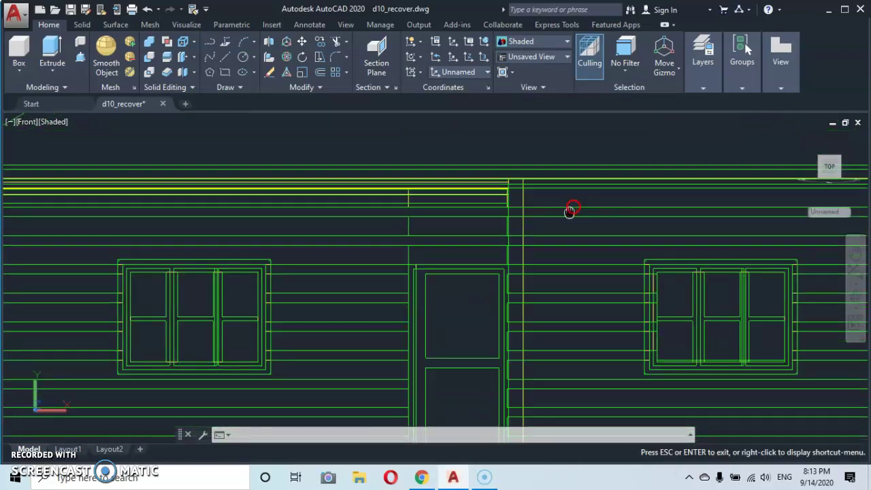
key("Escape")
scroll(222, 175, "up", 3)
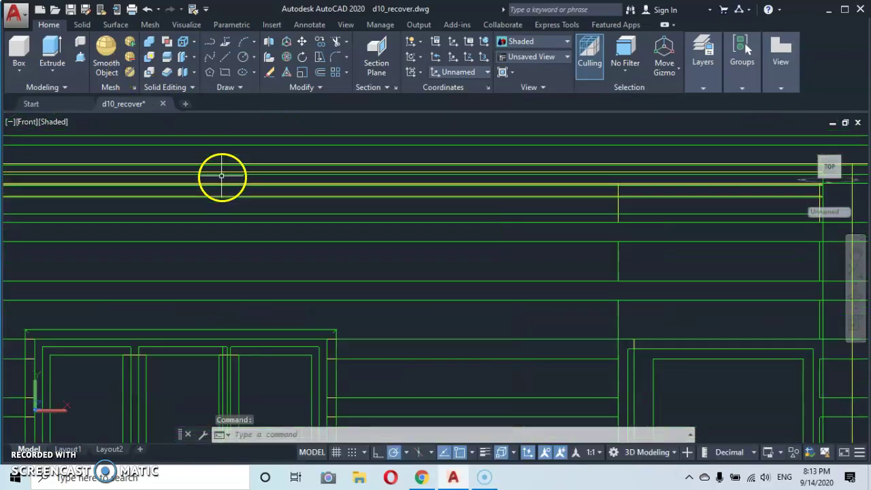
scroll(388, 169, "down", 4)
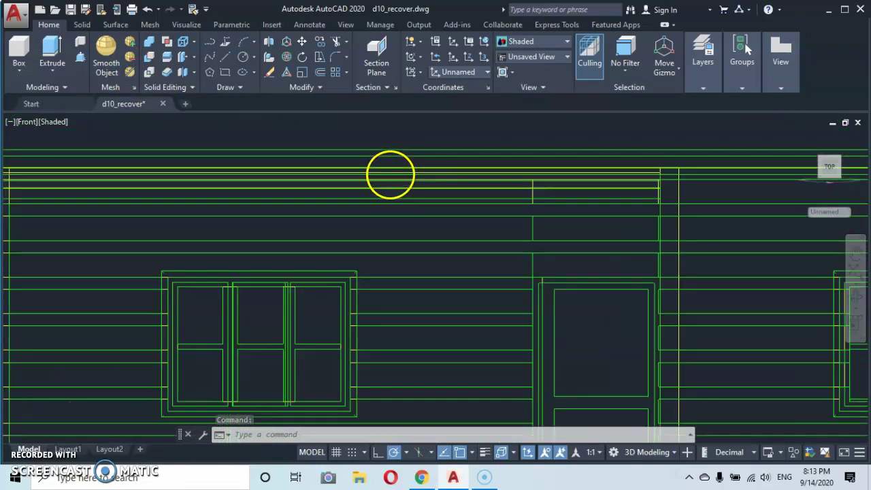
scroll(276, 177, "up", 3)
scroll(279, 176, "up", 2)
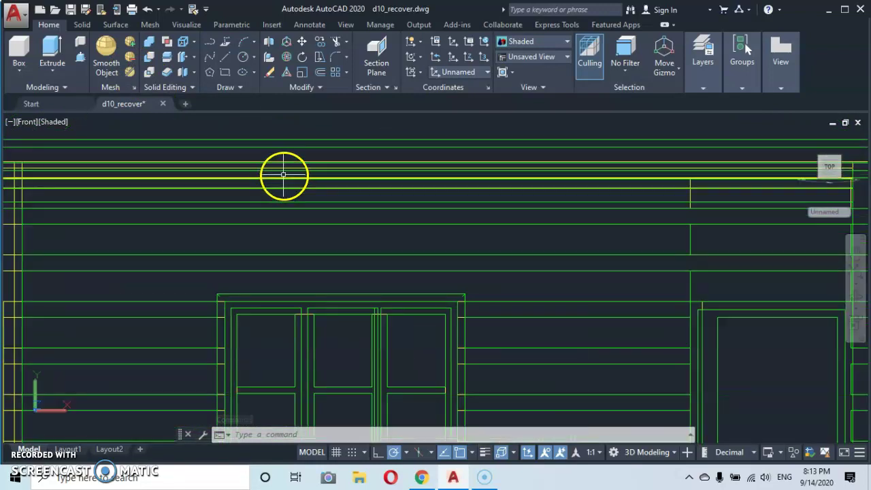
scroll(325, 178, "down", 2)
key("Return")
left_click_drag(324, 177, 376, 173)
key("Escape")
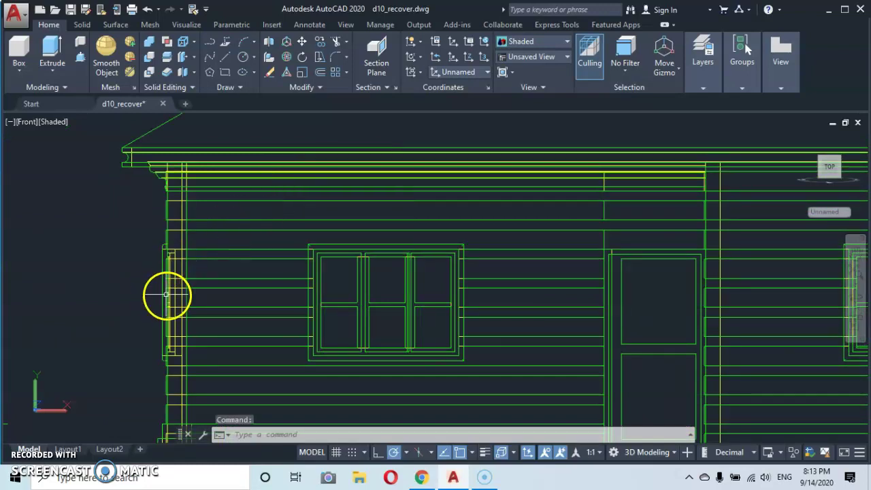
scroll(179, 322, "up", 2)
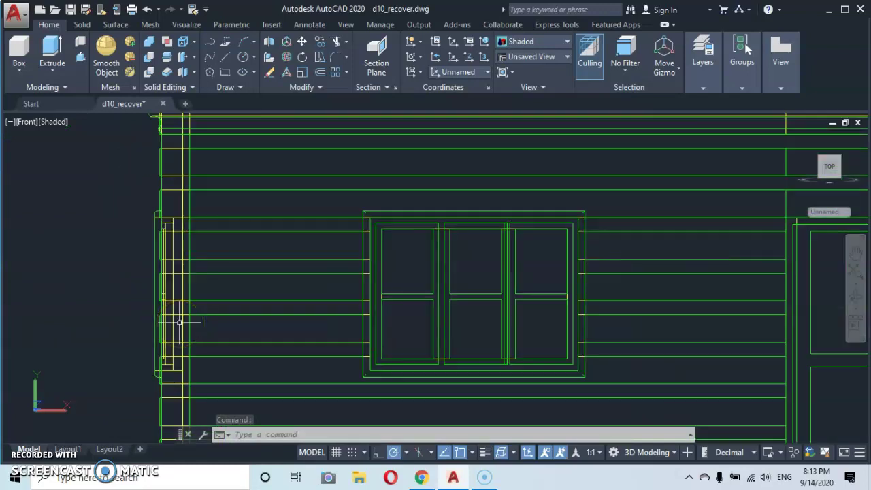
scroll(179, 322, "down", 5)
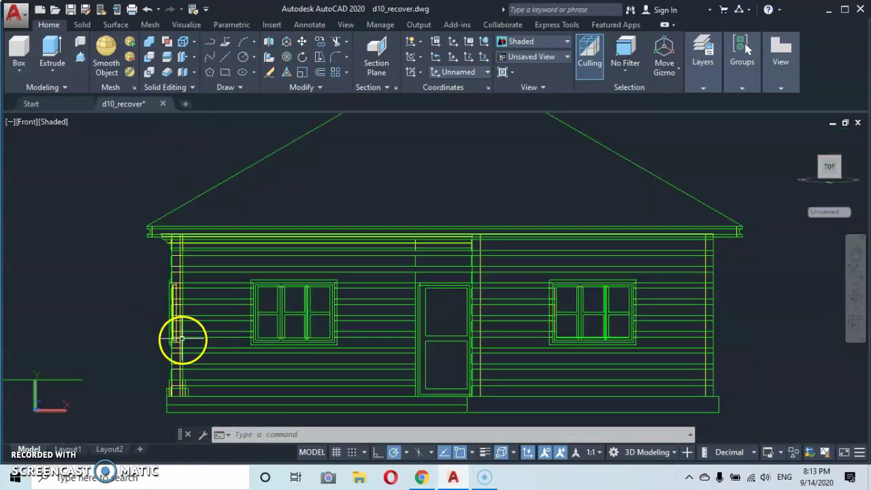
scroll(179, 334, "up", 3)
scroll(177, 334, "up", 2)
mouse_move(175, 335)
middle_mouse_down()
mouse_move(165, 244)
mouse_move(144, 267)
middle_mouse_up()
scroll(156, 220, "down", 4)
scroll(144, 267, "up", 3)
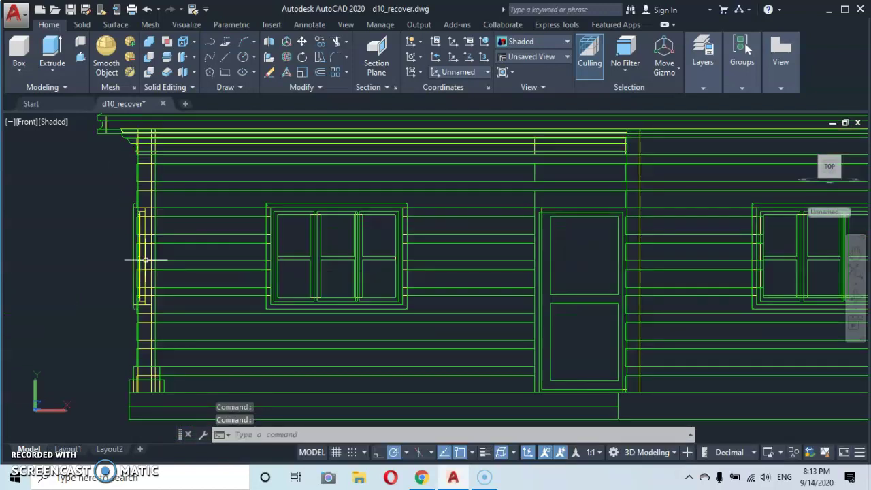
scroll(145, 259, "up", 1)
scroll(145, 260, "down", 4)
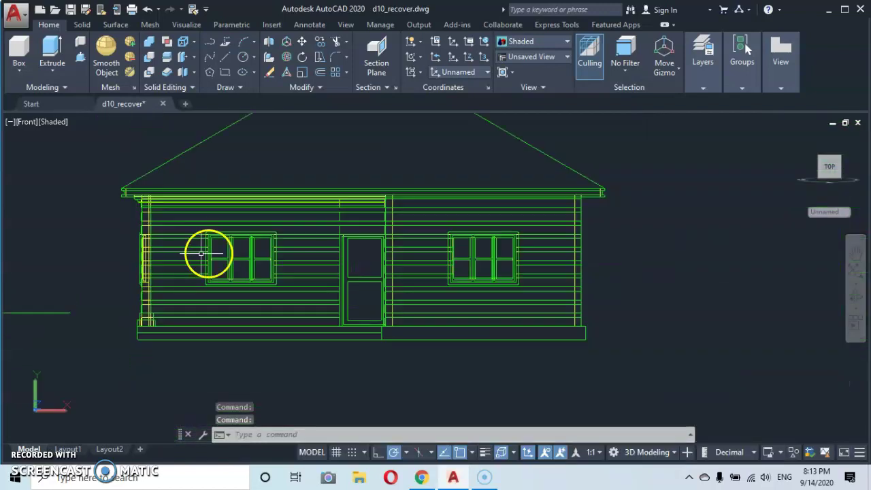
scroll(201, 254, "down", 3)
middle_click_drag(211, 246, 211, 245)
Recentre both houses, start Flatshot, and open Select Linetype for obscured lines
middle_click_drag(449, 287, 429, 273)
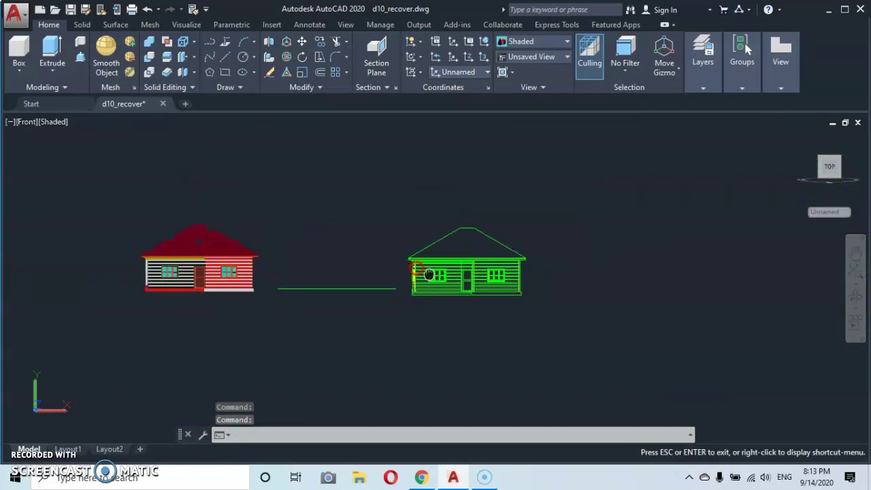
middle_click_drag(220, 261, 203, 281)
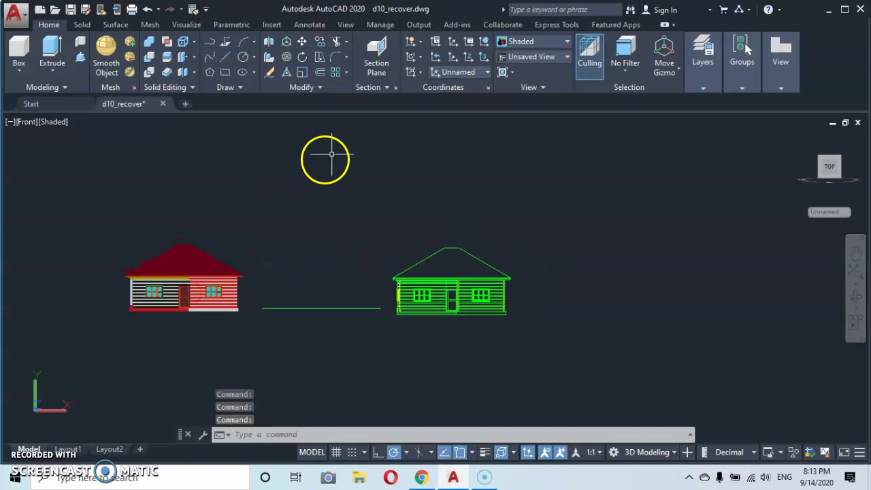
left_click(387, 87)
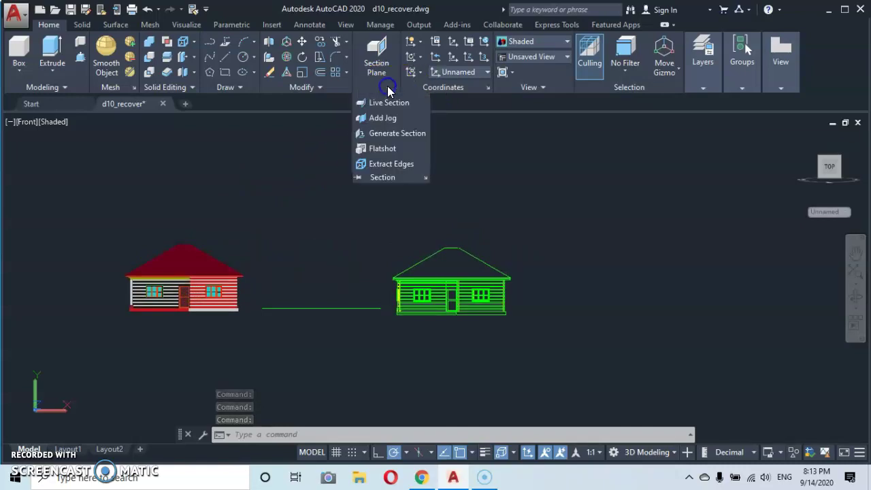
left_click(375, 149)
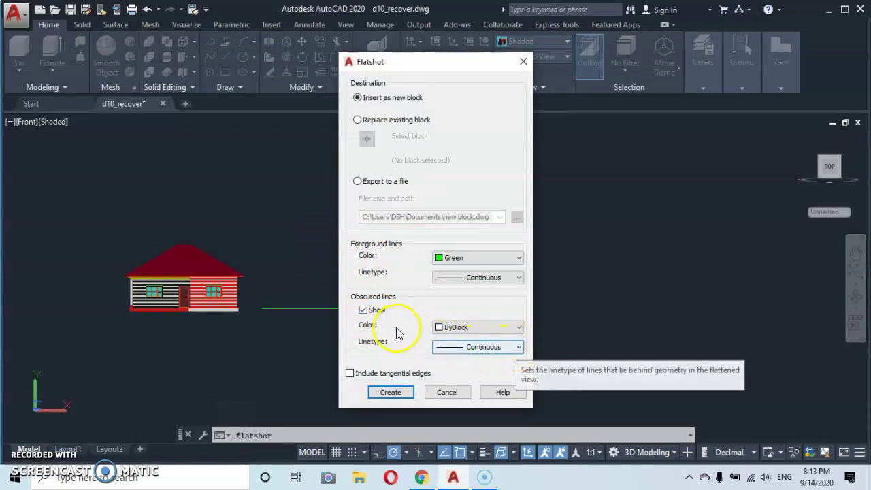
left_click(520, 348)
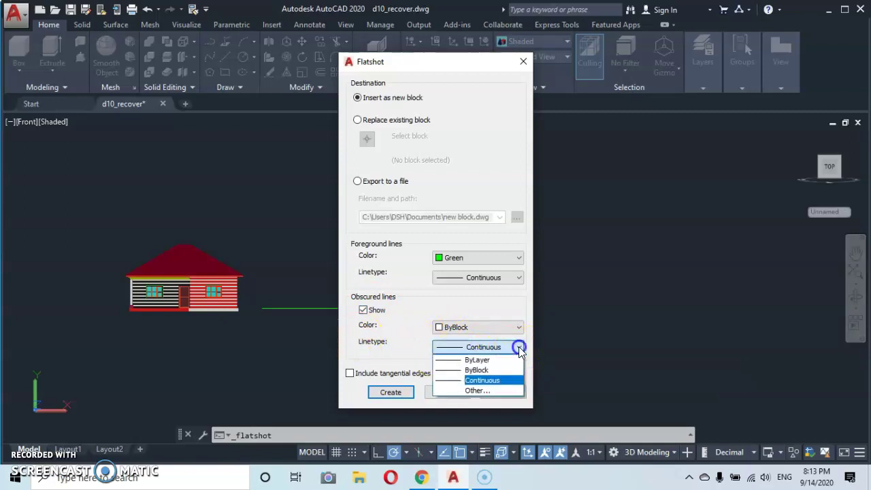
left_click(485, 391)
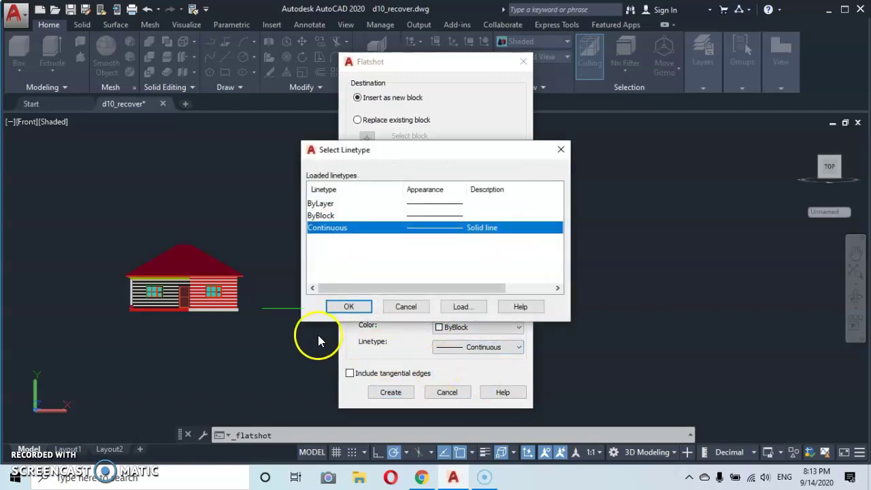
Load the ACAD_ISO07W100 linetype and return to the Flatshot dialog
left_click(463, 307)
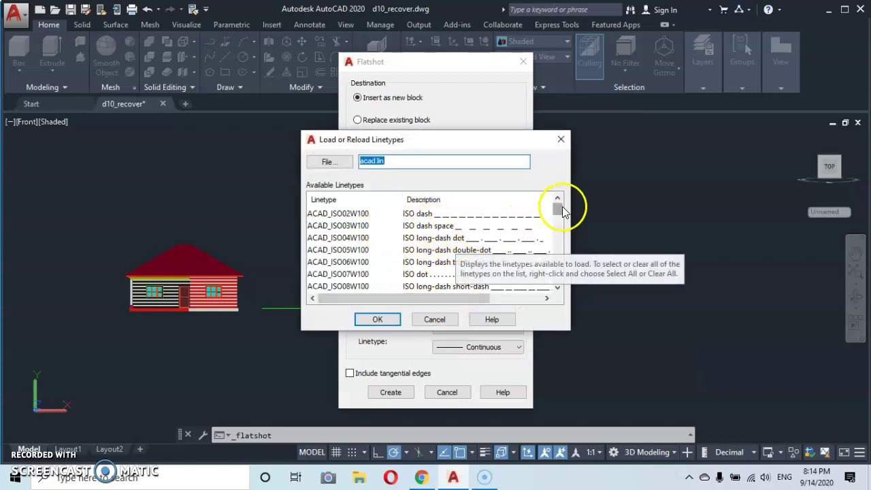
left_click_drag(558, 211, 557, 217)
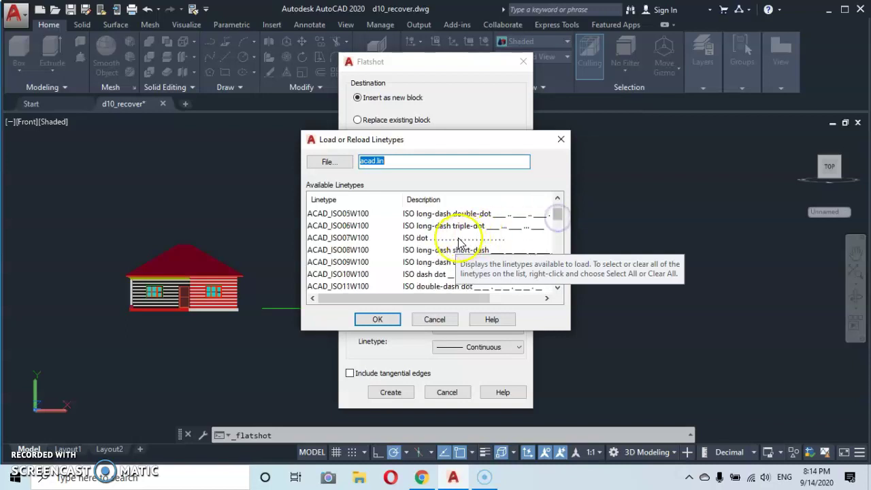
left_click(339, 240)
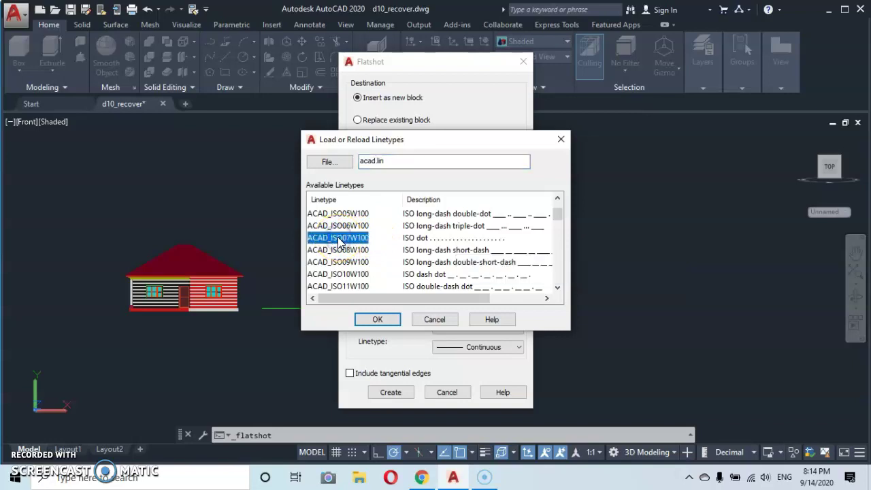
left_click(378, 322)
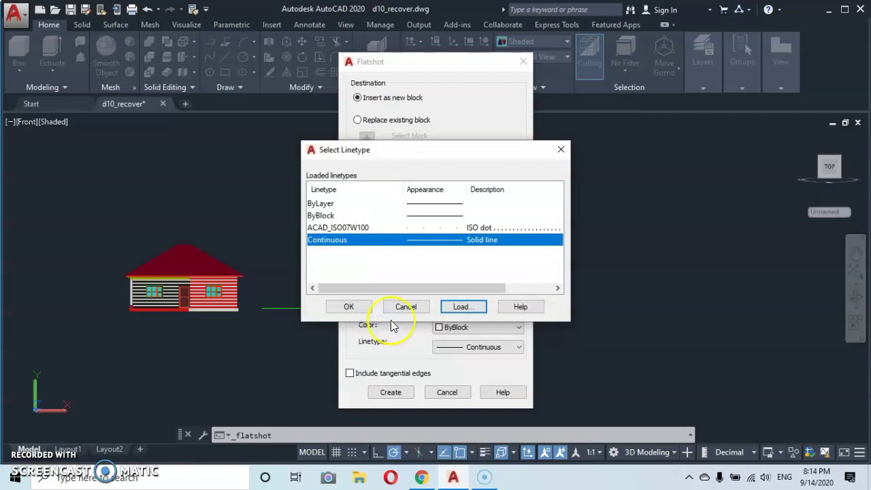
left_click(349, 308)
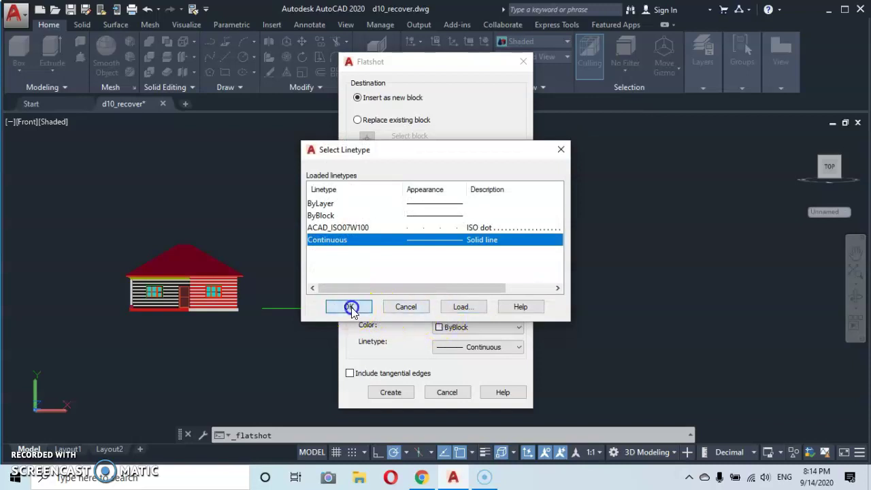
left_click(499, 351)
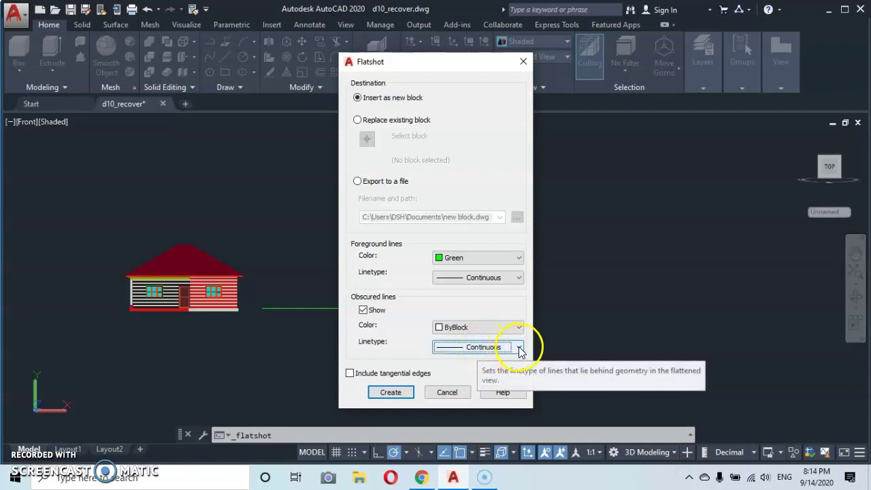
Set obscured lines to ACAD_ISO07W100 and create the second flatshot block
left_click(519, 348)
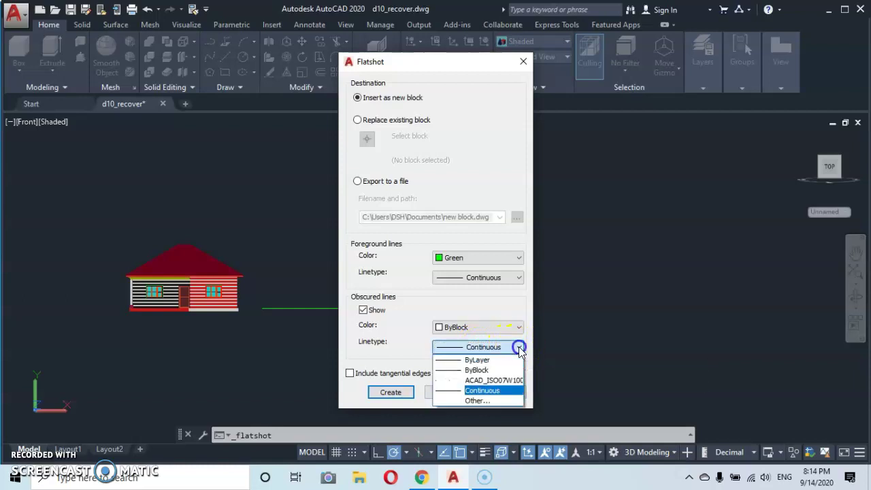
left_click(448, 380)
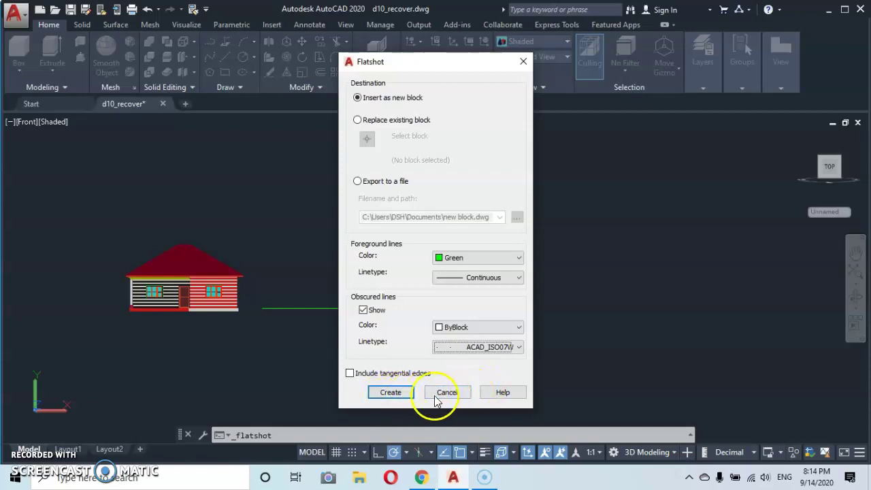
left_click(391, 393)
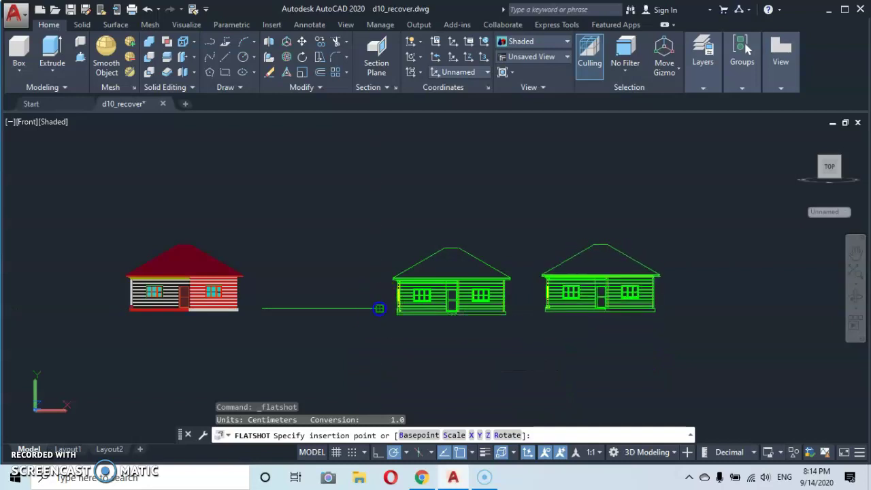
Insert the new green flatshot right of the first at default scale and rotation, then dismiss the autosave message
left_click(378, 308)
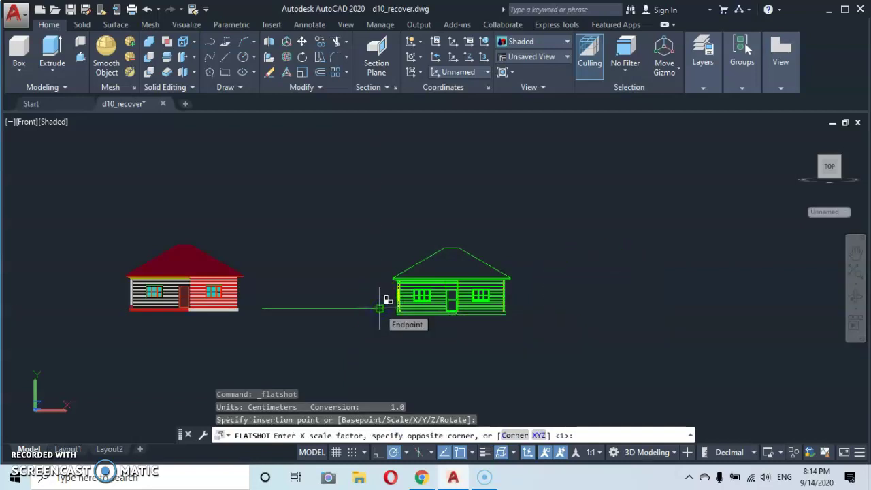
key("Return")
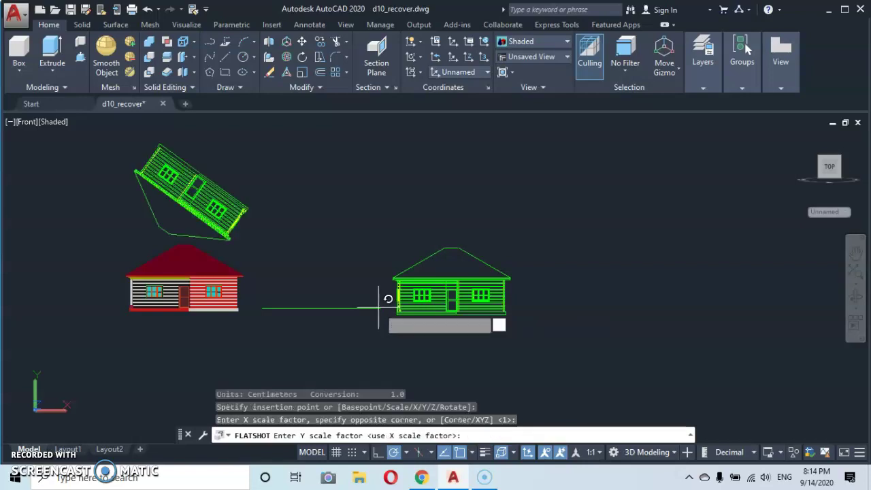
key("Return")
key("Return")
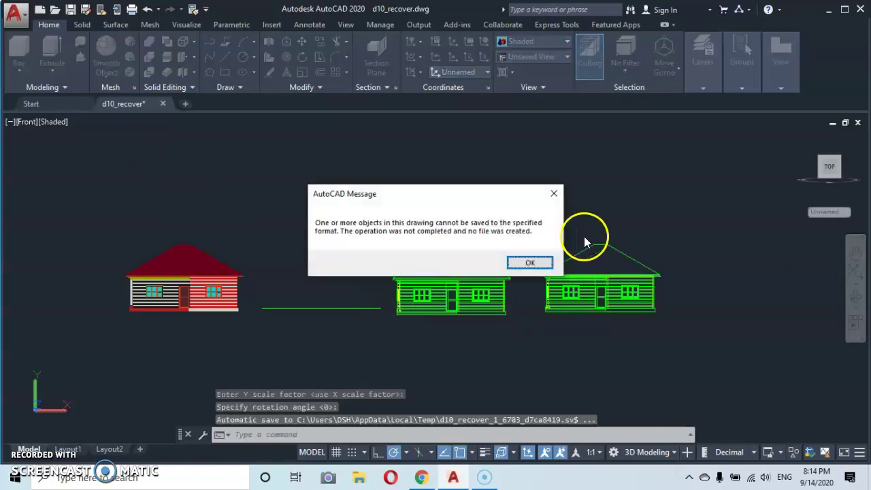
left_click(531, 264)
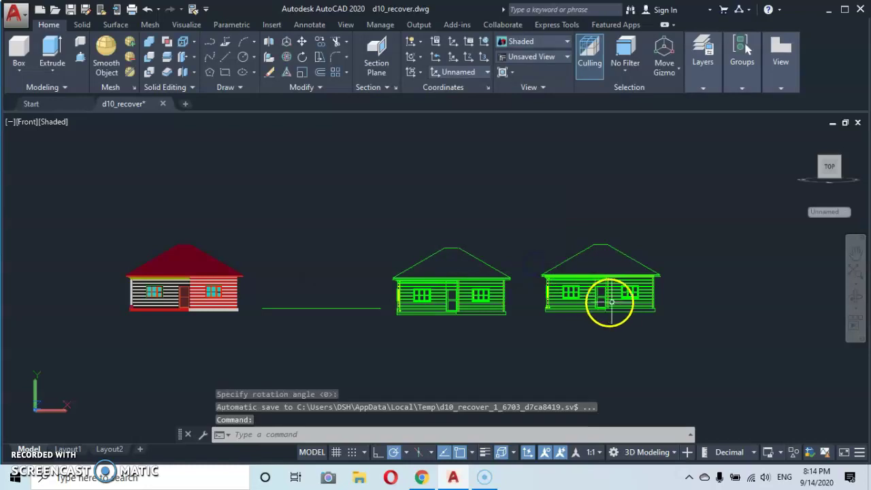
Zoom and pan over the new elevation to inspect its roof and dotted hidden lines
scroll(611, 292, "up", 2)
scroll(613, 290, "up", 5)
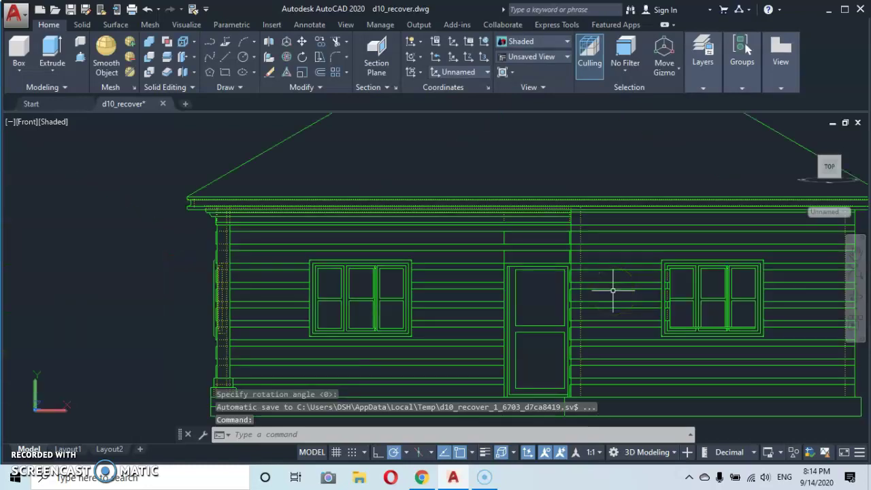
scroll(613, 290, "down", 3)
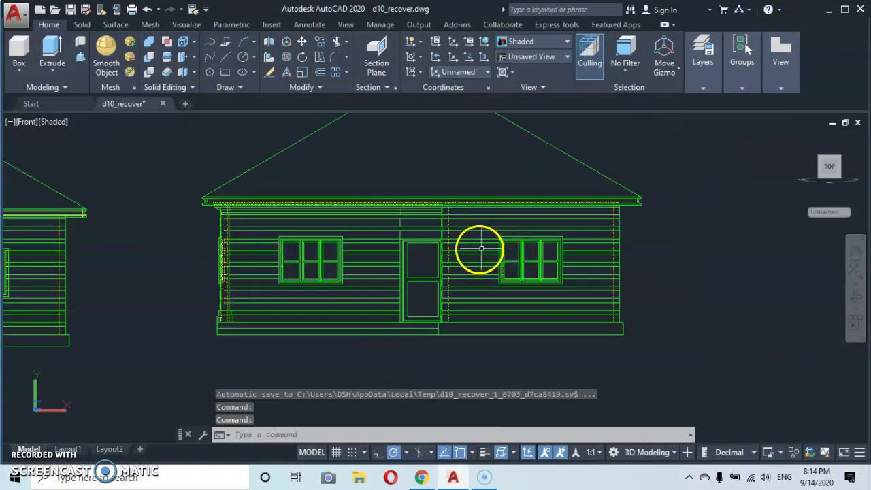
scroll(470, 249, "up", 2)
scroll(428, 247, "up", 3)
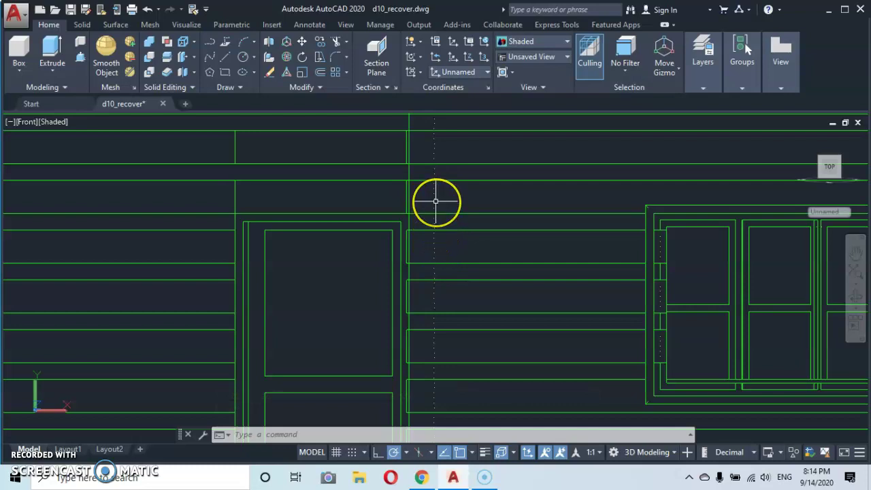
scroll(435, 202, "down", 6)
middle_click_drag(443, 204, 445, 245)
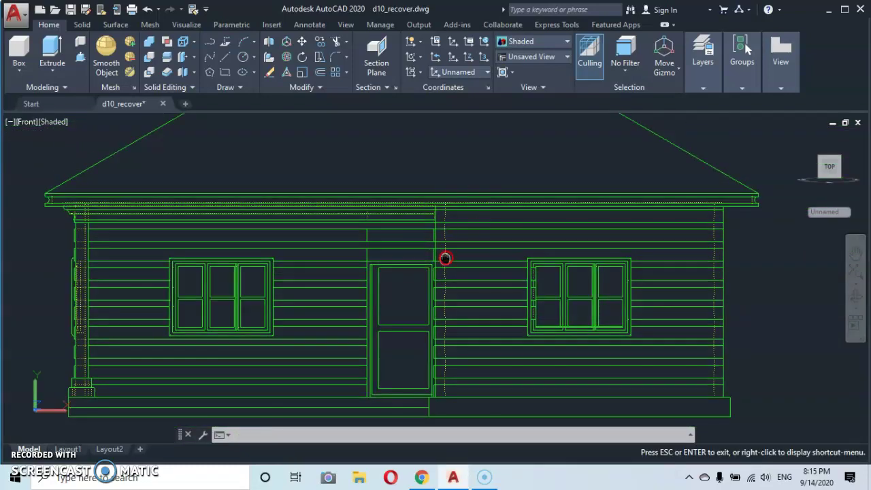
scroll(450, 200, "up", 3)
scroll(450, 202, "down", 3)
middle_click(451, 202)
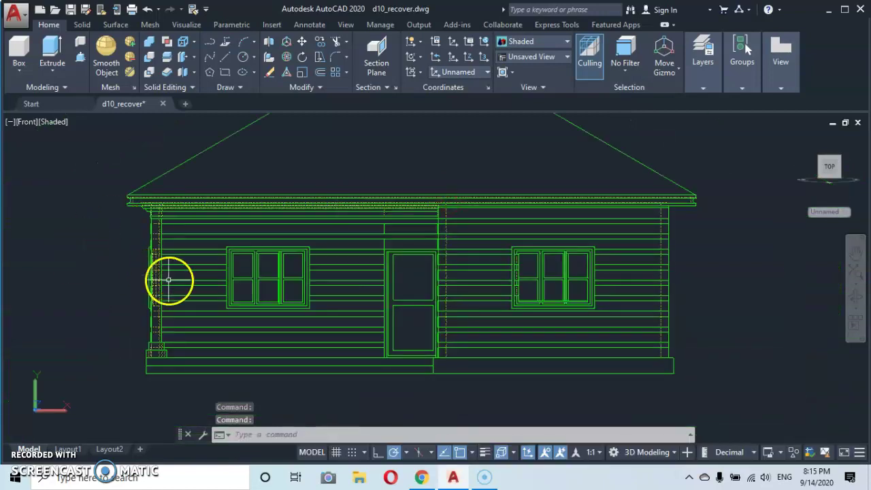
scroll(156, 286, "up", 4)
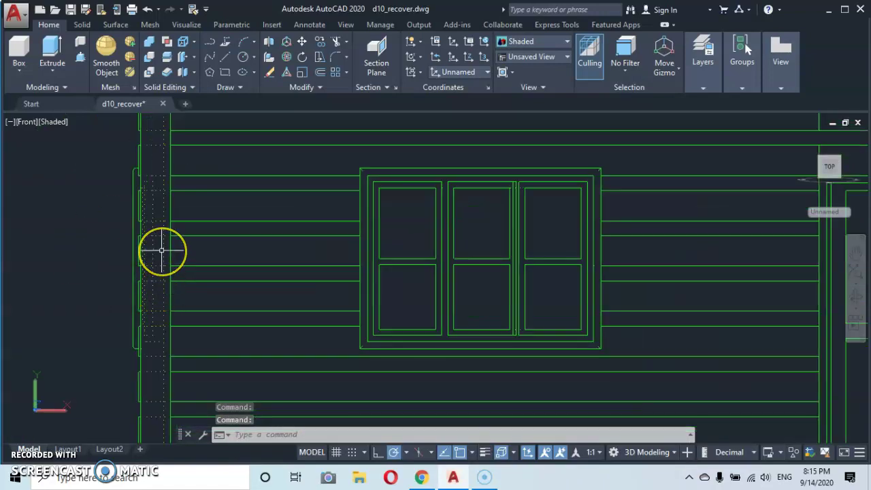
scroll(161, 250, "up", 1)
scroll(161, 251, "down", 6)
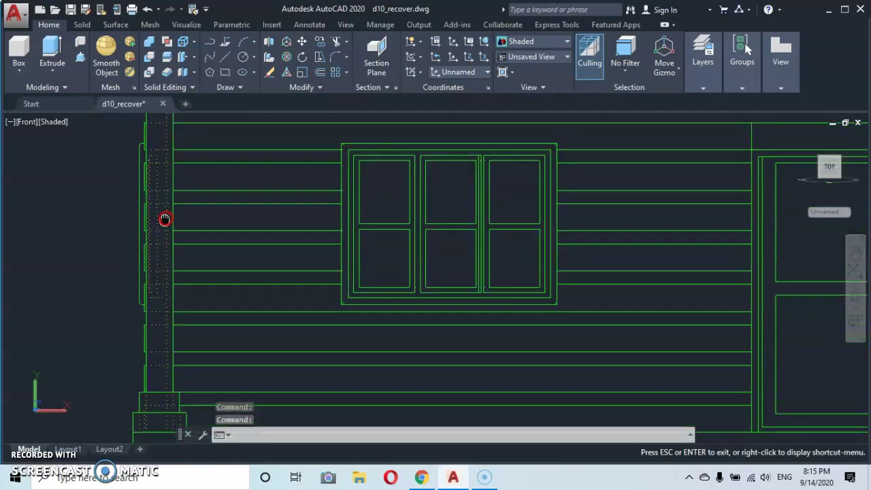
scroll(165, 217, "up", 7)
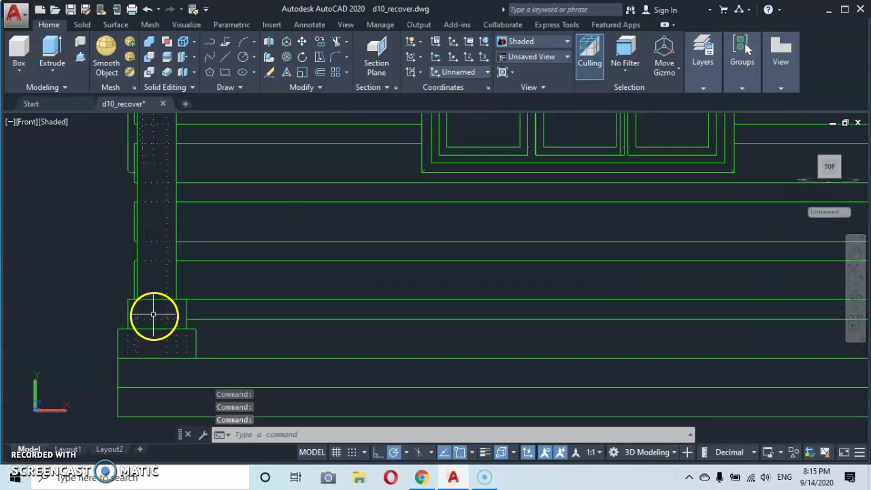
scroll(159, 305, "up", 1)
left_click(165, 301)
scroll(165, 301, "down", 1)
scroll(166, 298, "up", 3)
left_click(183, 327)
scroll(161, 259, "down", 2)
Pan across the upper wall details, then frame both elevations and the red 3D house
mouse_move(162, 259)
middle_mouse_down()
mouse_move(156, 298)
mouse_move(147, 276)
mouse_move(113, 302)
mouse_move(249, 248)
mouse_move(206, 306)
middle_mouse_up()
scroll(146, 262, "down", 3)
scroll(249, 249, "down", 2)
scroll(307, 230, "up", 1)
scroll(307, 229, "up", 3)
scroll(380, 245, "down", 1)
scroll(379, 245, "down", 3)
middle_click_drag(381, 243, 361, 235)
scroll(222, 251, "down", 2)
middle_click_drag(220, 252, 370, 252)
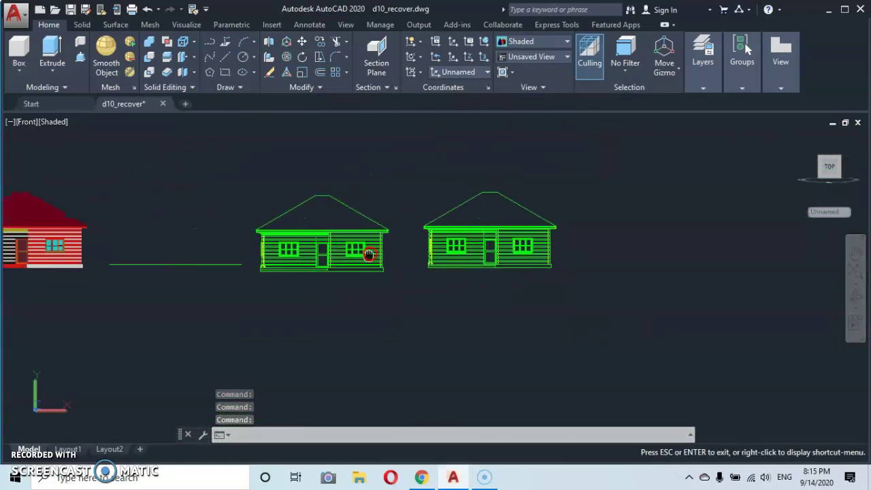
Erase both green front-elevation flatshots with a crossing window and right-click Erase, then zoom out
left_click(598, 186)
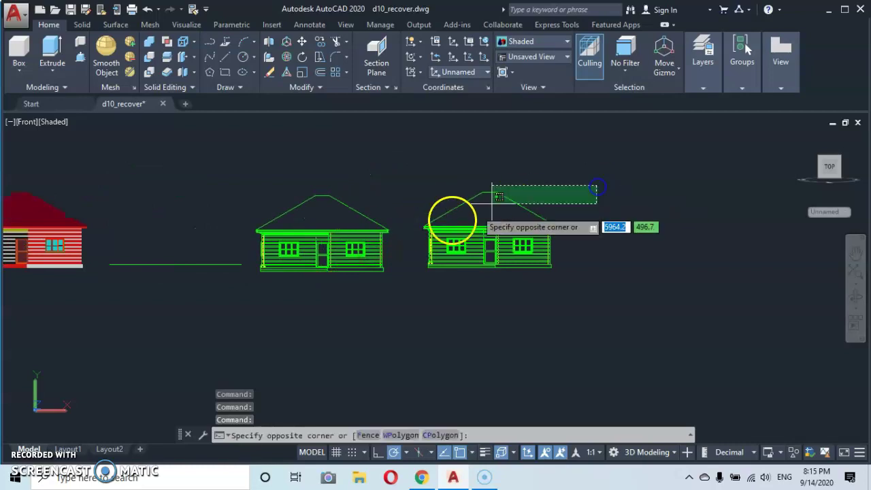
left_click(303, 288)
right_click(370, 368)
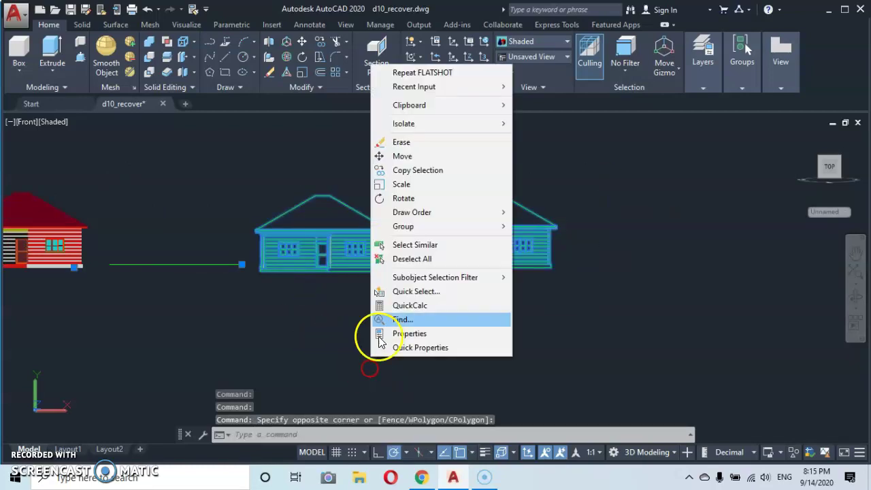
left_click(401, 141)
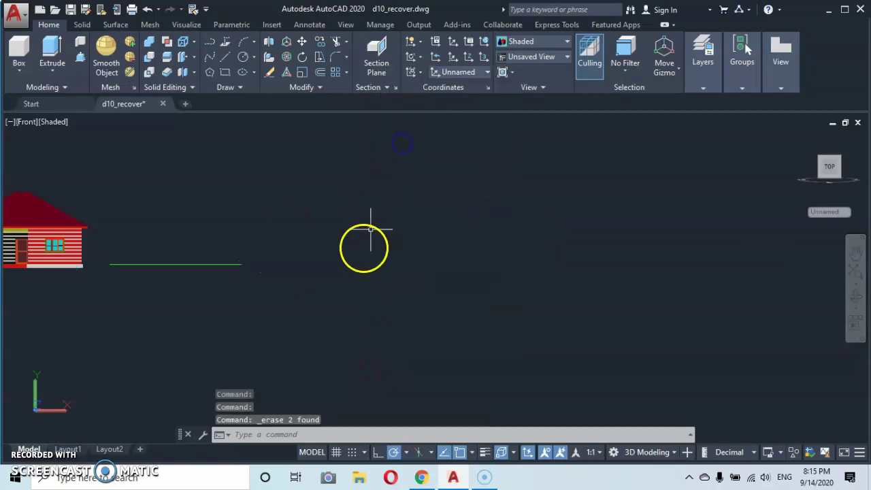
scroll(265, 250, "down", 2)
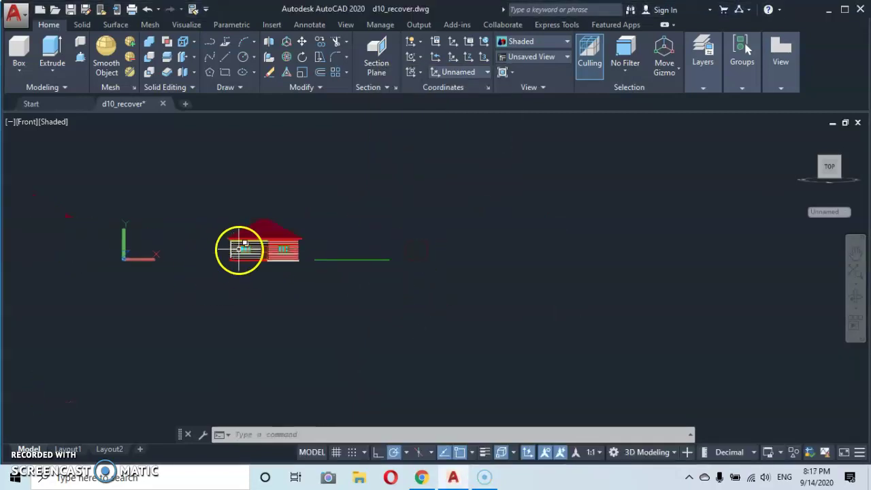
Create a new flatshot block with green foreground lines, continuous linetype, and obscured lines turned off
left_click(386, 87)
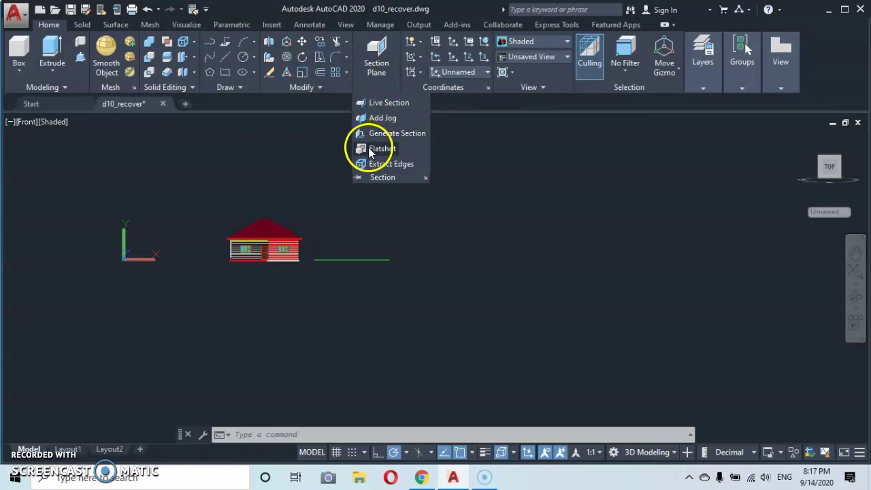
left_click(370, 148)
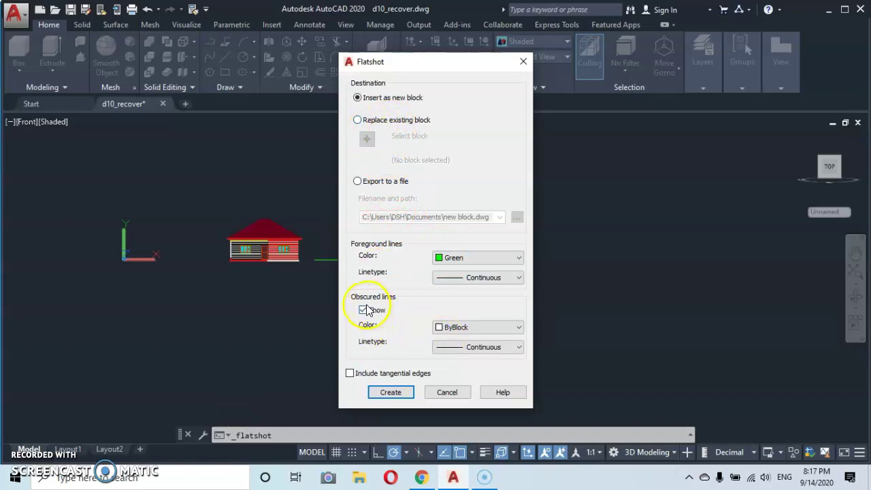
left_click(518, 348)
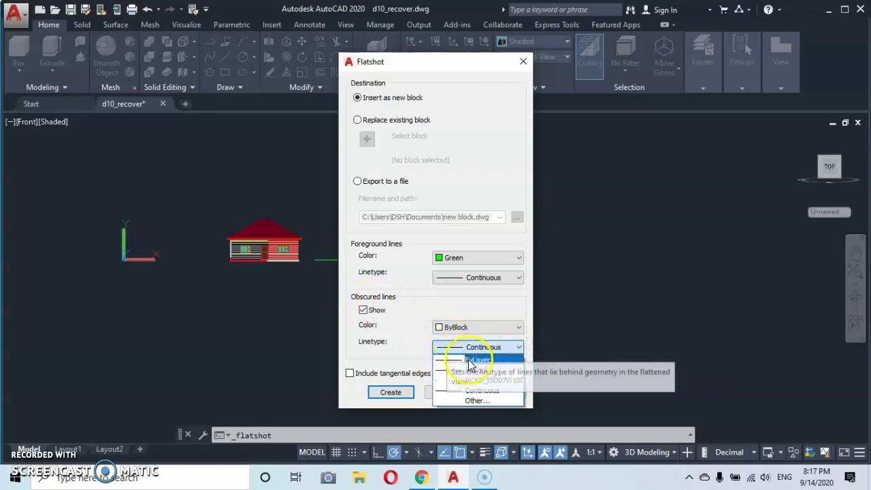
left_click(455, 391)
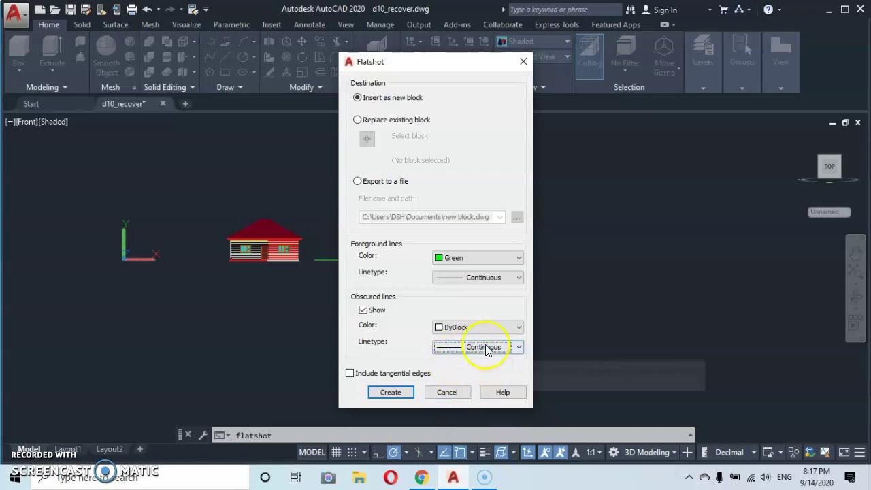
left_click(364, 311)
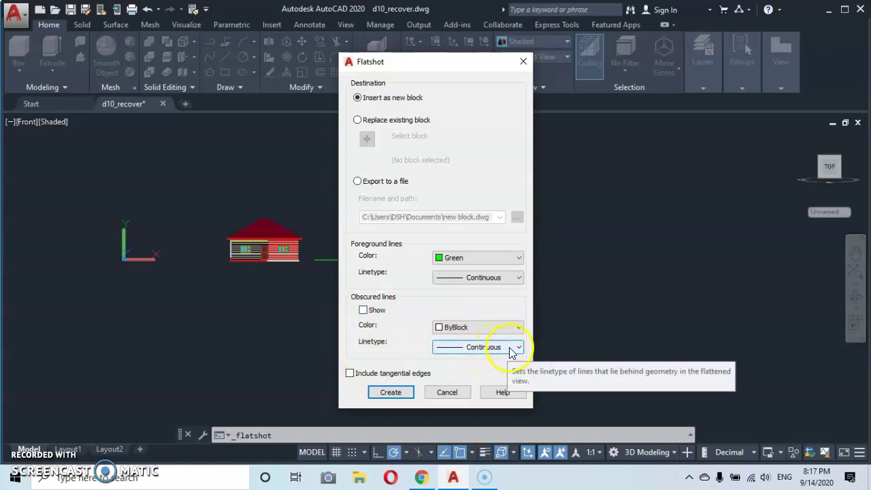
left_click(363, 311)
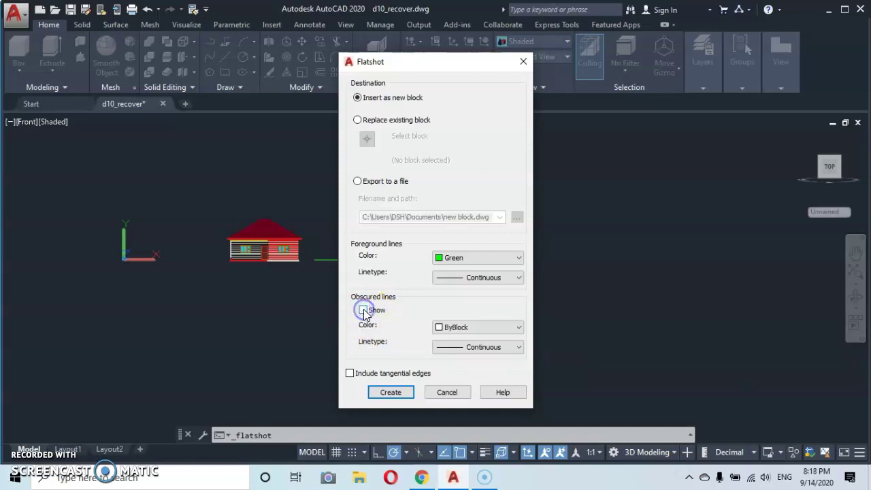
left_click(392, 396)
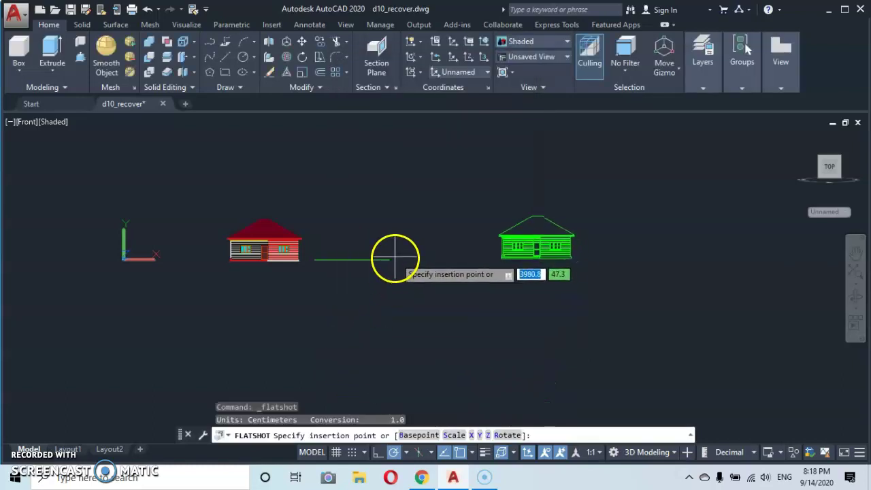
Place the green front-elevation block right of the red house at default scale and rotation
left_click(391, 259)
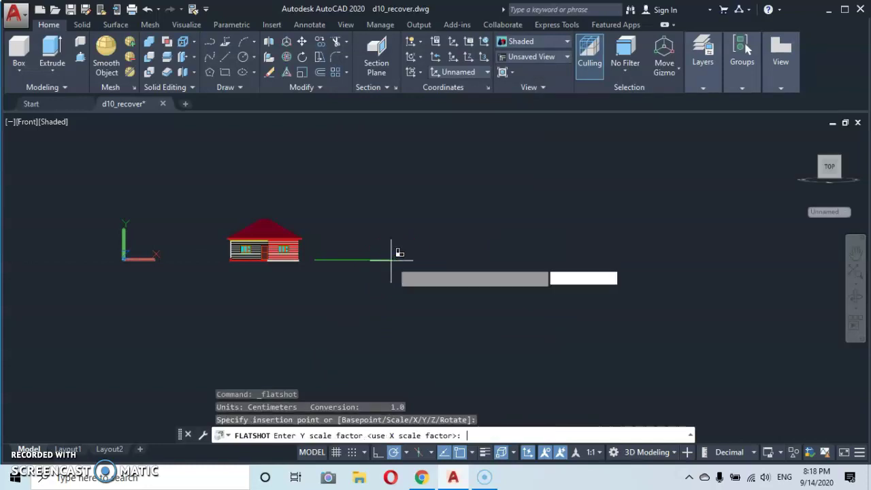
key("Return")
key("Return")
key("Return")
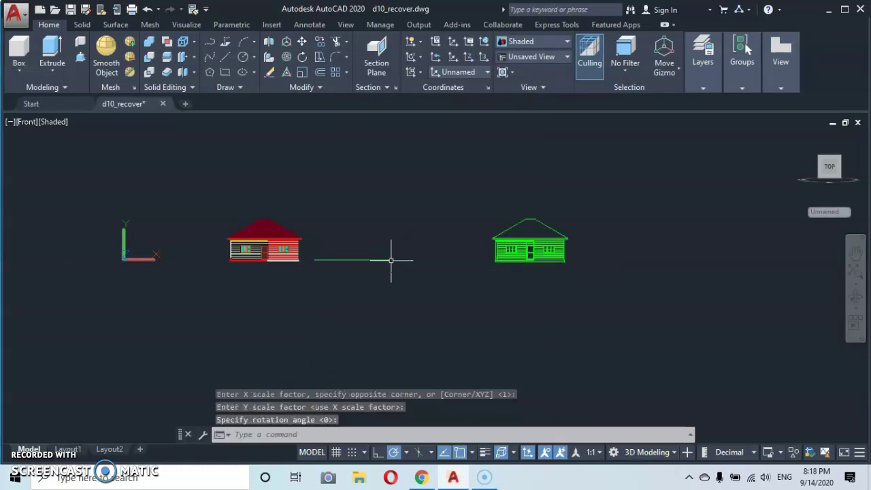
scroll(538, 245, "up", 5)
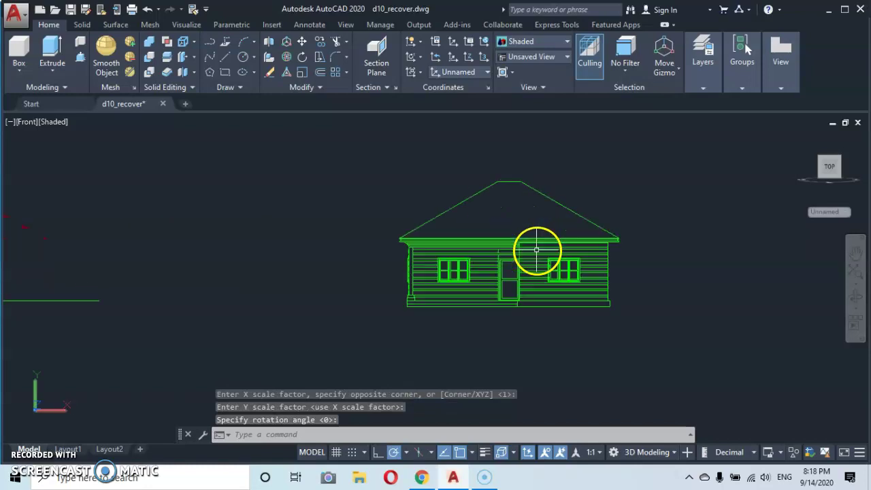
scroll(538, 251, "up", 3)
mouse_move(535, 249)
middle_mouse_down()
mouse_move(492, 268)
mouse_move(449, 246)
middle_mouse_up()
Zoom and pan over the new green elevation to inspect its lines
scroll(447, 247, "up", 2)
scroll(447, 247, "down", 1)
scroll(448, 247, "up", 1)
scroll(447, 247, "down", 1)
scroll(447, 248, "up", 1)
mouse_move(451, 241)
middle_mouse_down()
mouse_move(451, 273)
mouse_move(450, 256)
middle_mouse_up()
scroll(456, 259, "up", 2)
scroll(456, 258, "down", 2)
scroll(445, 261, "up", 2)
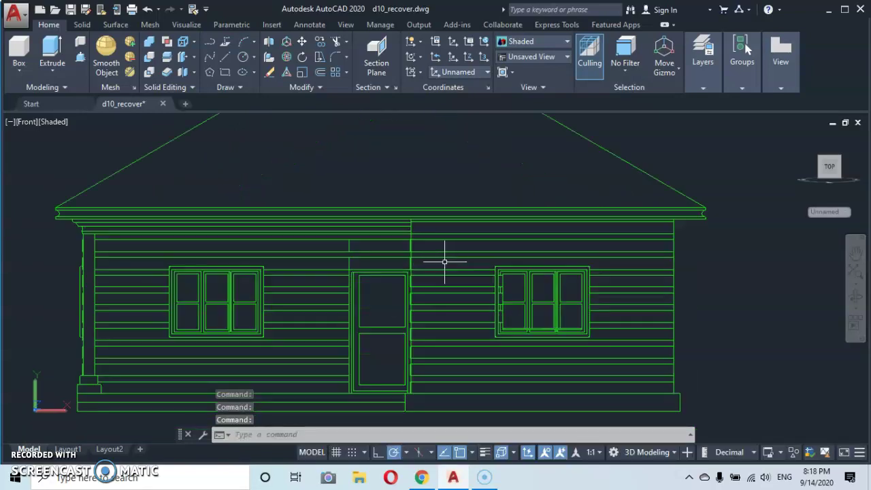
scroll(422, 238, "up", 3)
scroll(428, 226, "down", 5)
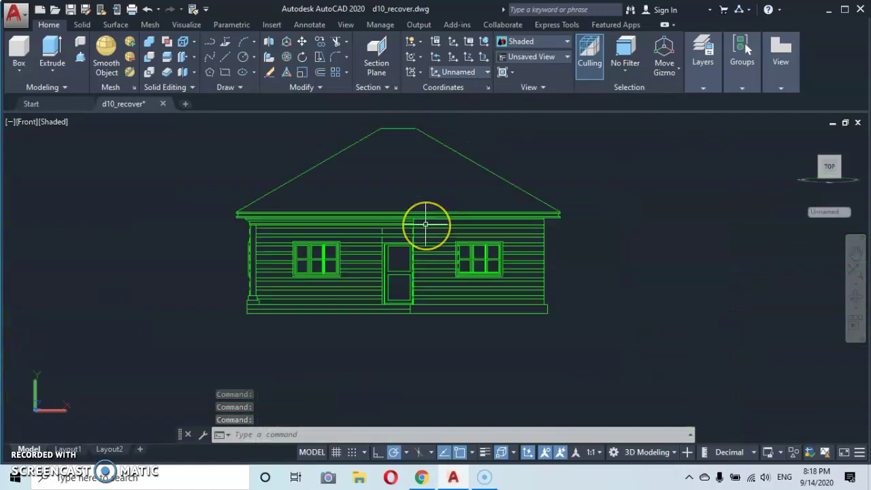
scroll(427, 226, "up", 1)
scroll(427, 225, "up", 3)
mouse_move(424, 227)
middle_mouse_down()
mouse_move(418, 258)
mouse_move(453, 238)
mouse_move(455, 259)
middle_mouse_up()
scroll(417, 255, "down", 6)
scroll(453, 241, "down", 7)
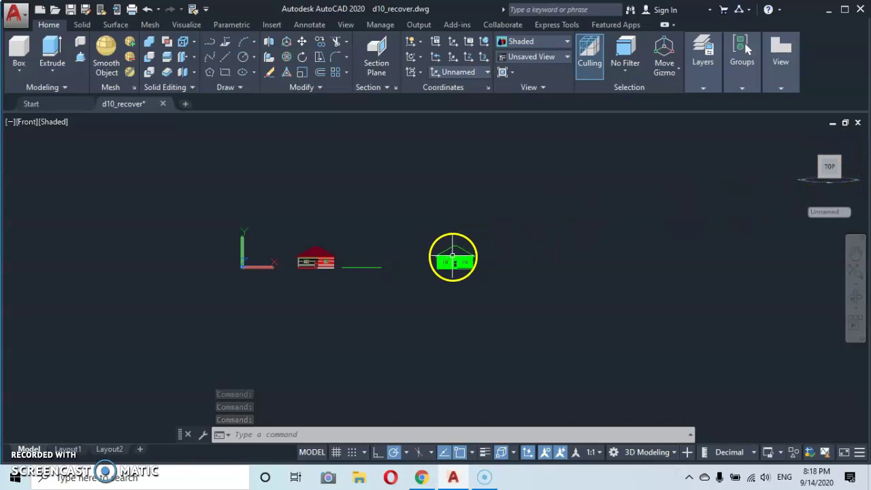
scroll(454, 259, "up", 3)
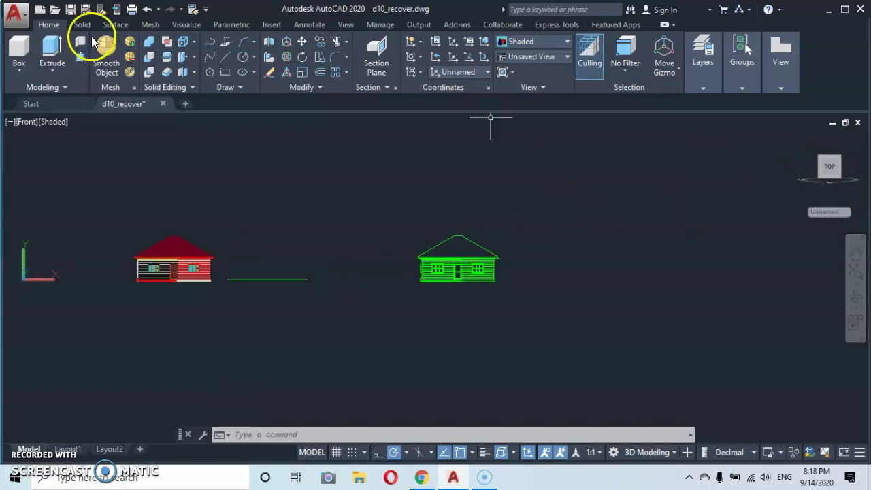
Switch the viewport to SW Isometric and frame the red house with its green flatshots
left_click(25, 123)
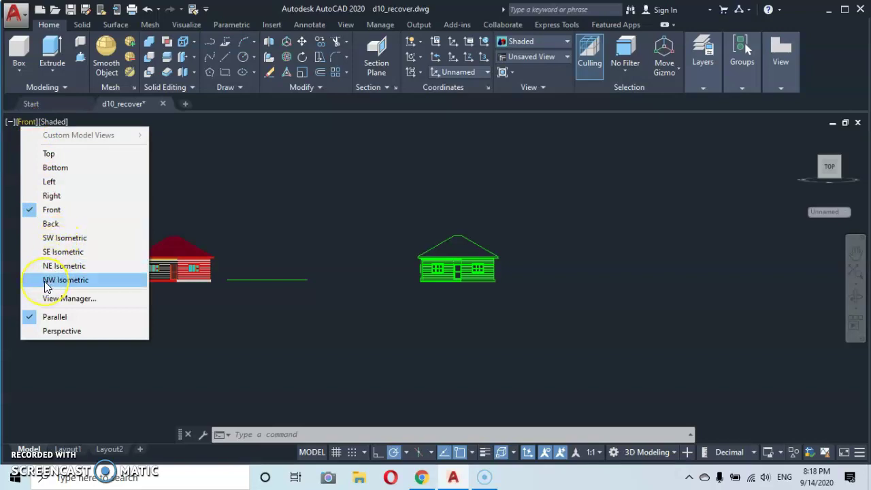
left_click(50, 241)
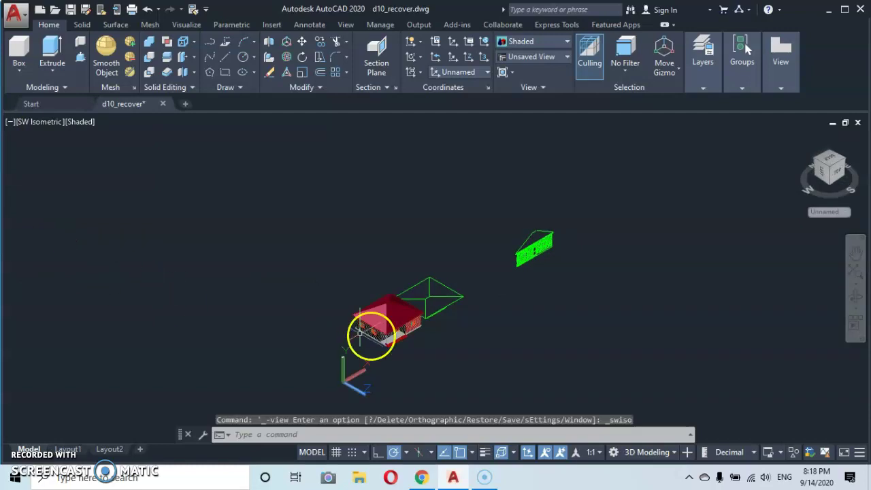
scroll(438, 317, "up", 2)
middle_click_drag(438, 311, 389, 269)
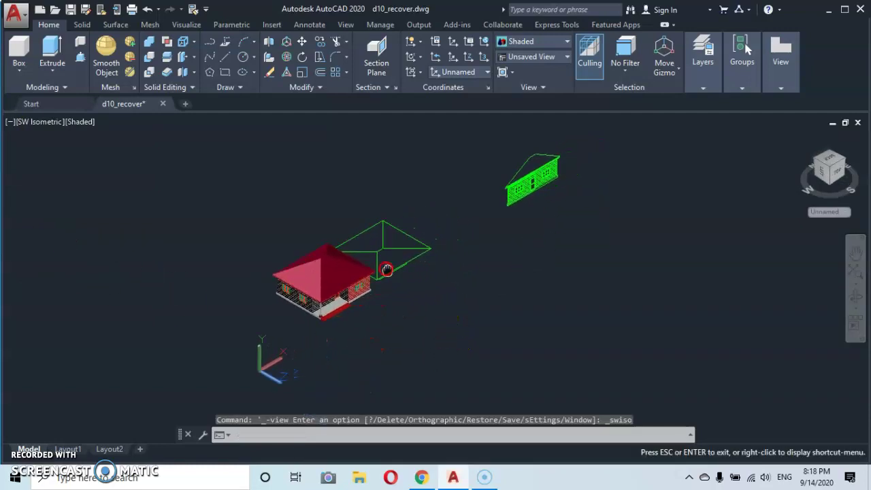
scroll(378, 264, "up", 2)
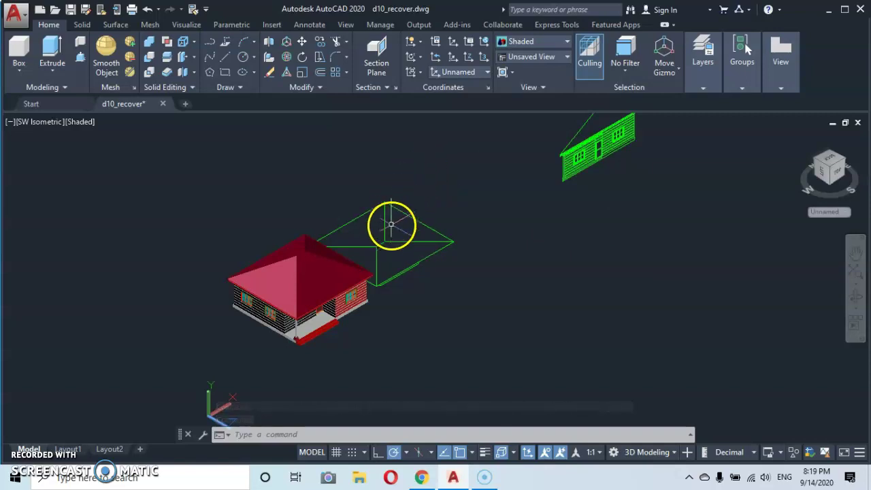
middle_click_drag(389, 242, 399, 217)
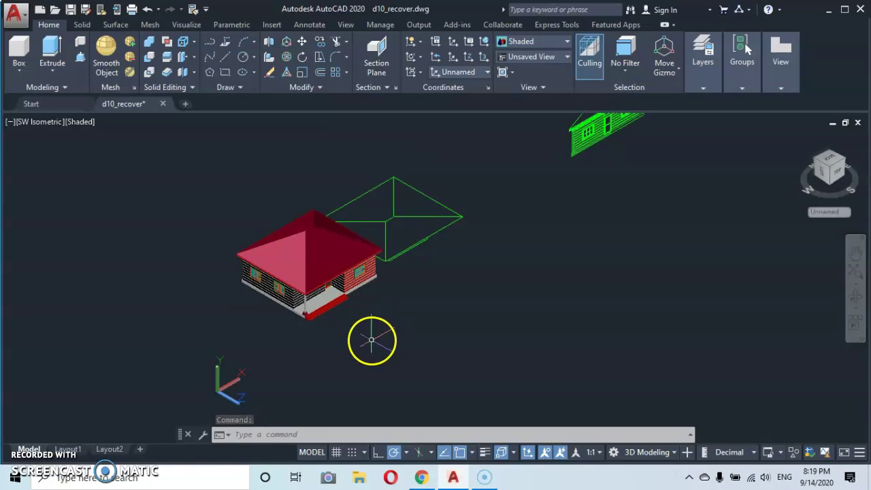
Create a flatshot block from the isometric view and insert it beside the house at default scale
left_click(388, 87)
left_click(371, 150)
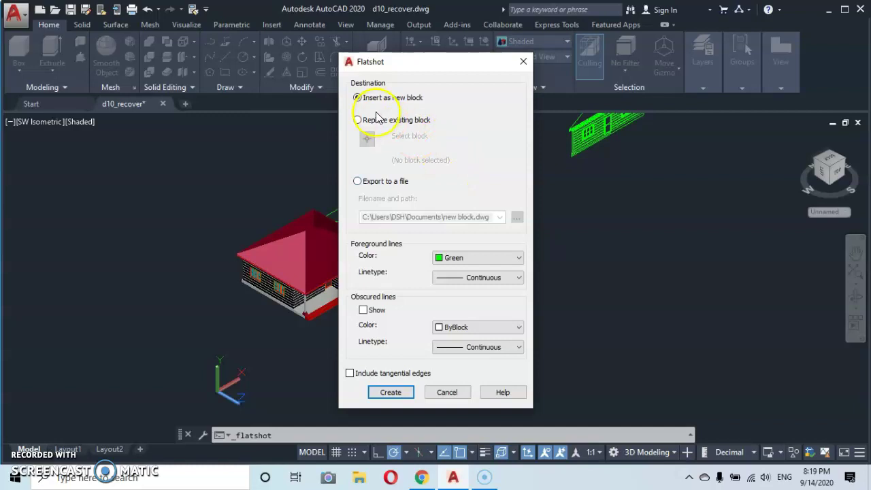
left_click(391, 393)
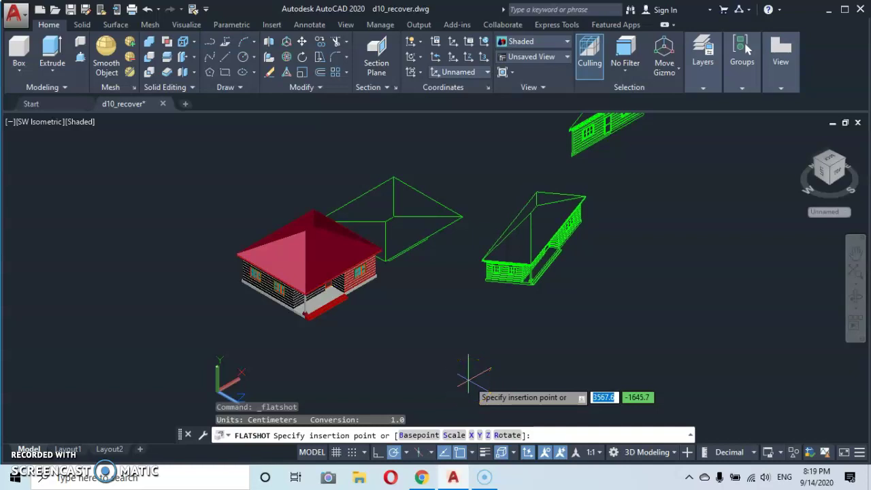
left_click(468, 375)
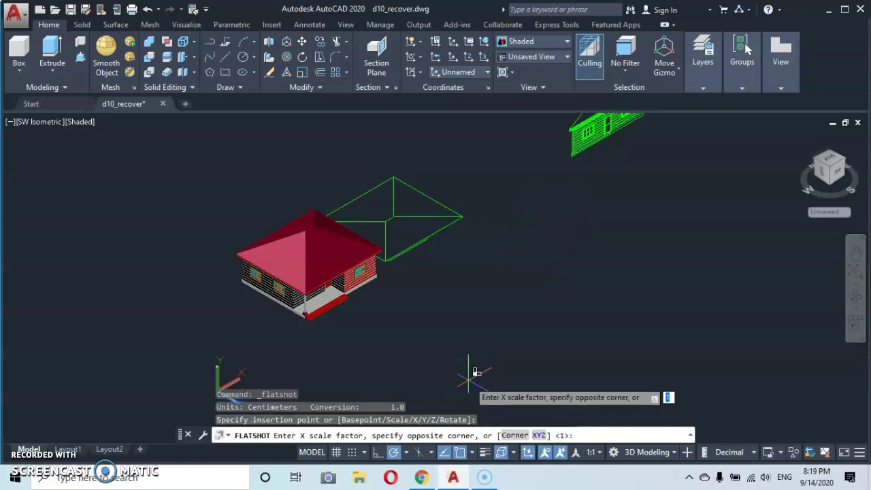
key("Return")
key("Return")
key("Return")
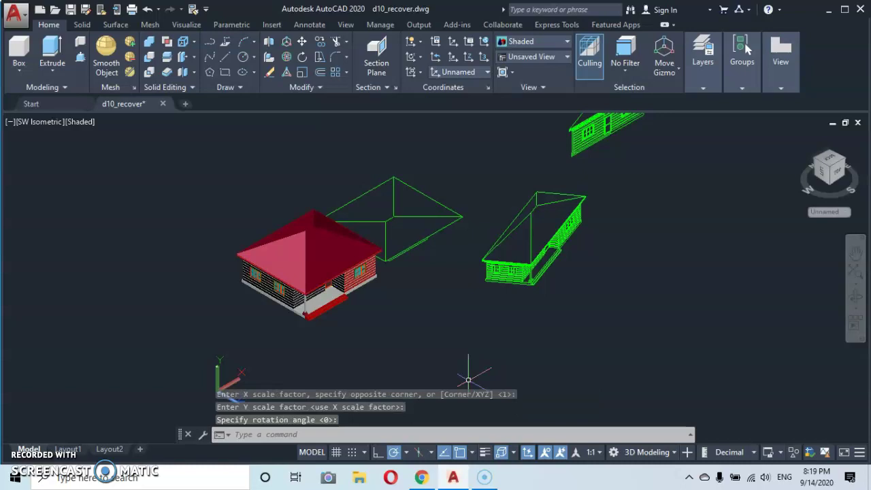
Orbit the model slightly, then reset the UCS to World
scroll(539, 230, "up", 5)
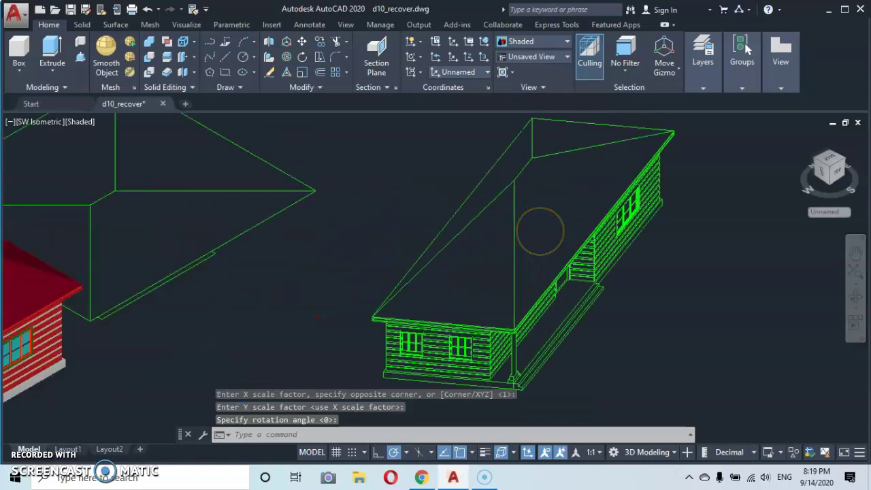
scroll(539, 231, "down", 5)
middle_click_drag(541, 239, 541, 214, "shift")
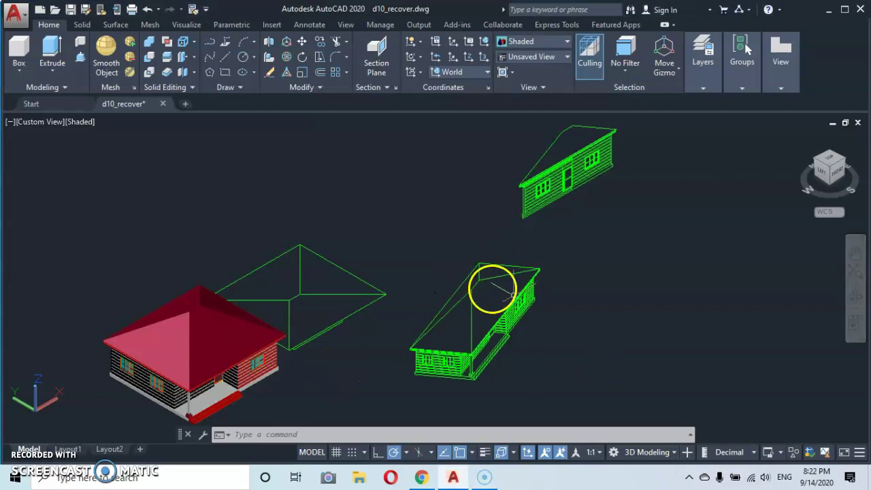
scroll(471, 302, "up", 2)
scroll(470, 302, "down", 2)
middle_click_drag(467, 301, 467, 278, "shift")
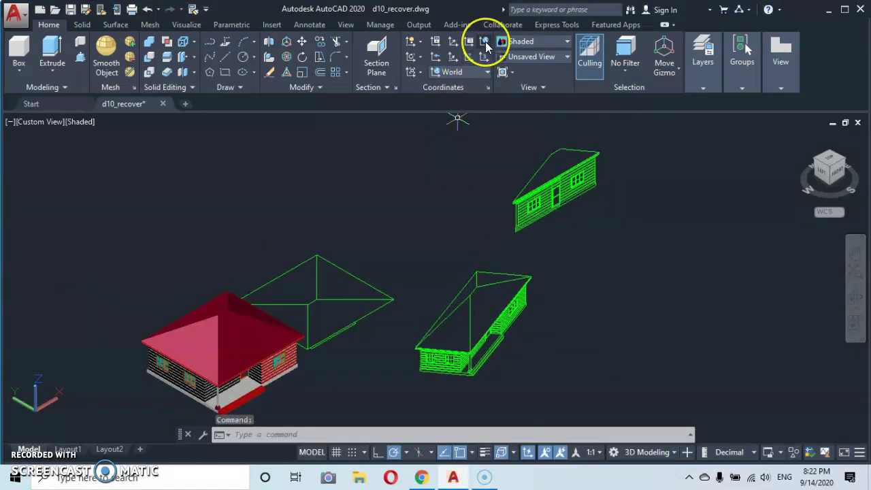
left_click(485, 42)
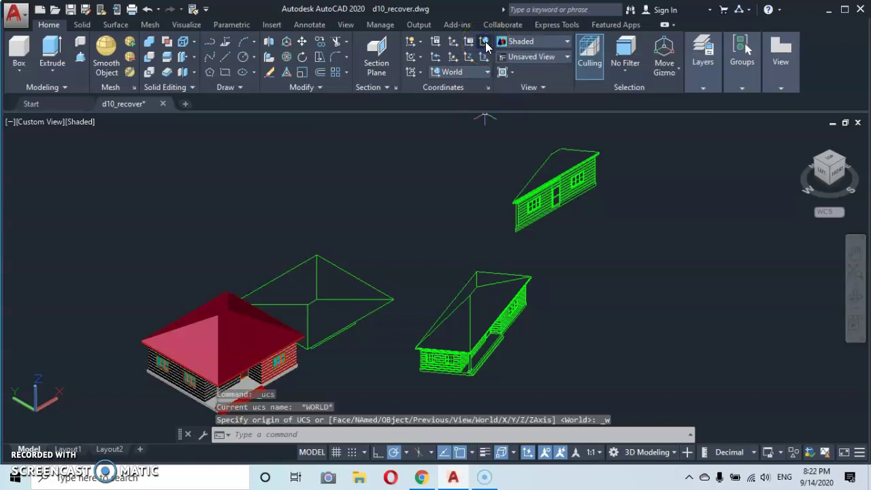
Turn to the Front view via the ViewCube and zoom in on the green isometric block
left_click(839, 176)
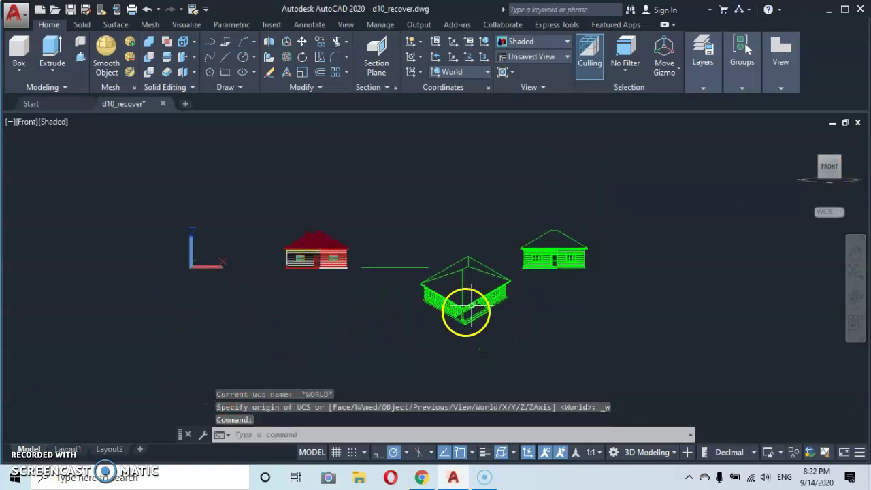
scroll(469, 297, "up", 3)
mouse_move(474, 299)
middle_mouse_down()
mouse_move(352, 288)
mouse_move(382, 288)
mouse_move(375, 384)
mouse_move(395, 291)
mouse_move(388, 365)
mouse_move(386, 312)
middle_mouse_up()
scroll(350, 288, "up", 5)
key("Escape")
scroll(381, 295, "up", 2)
scroll(388, 336, "down", 1)
scroll(395, 326, "up", 1)
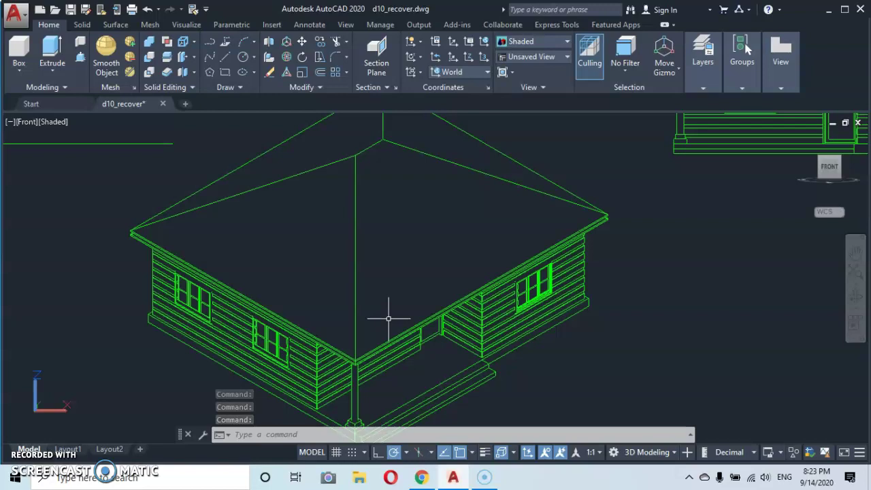
scroll(389, 318, "down", 1)
Pan over the house and front elevation, then zoom extents to fit all objects
mouse_move(389, 306)
middle_mouse_down()
mouse_move(378, 288)
mouse_move(194, 350)
middle_mouse_up()
scroll(378, 287, "up", 1)
mouse_move(509, 188)
middle_mouse_down()
mouse_move(389, 307)
mouse_move(366, 345)
middle_mouse_up()
scroll(425, 279, "up", 4)
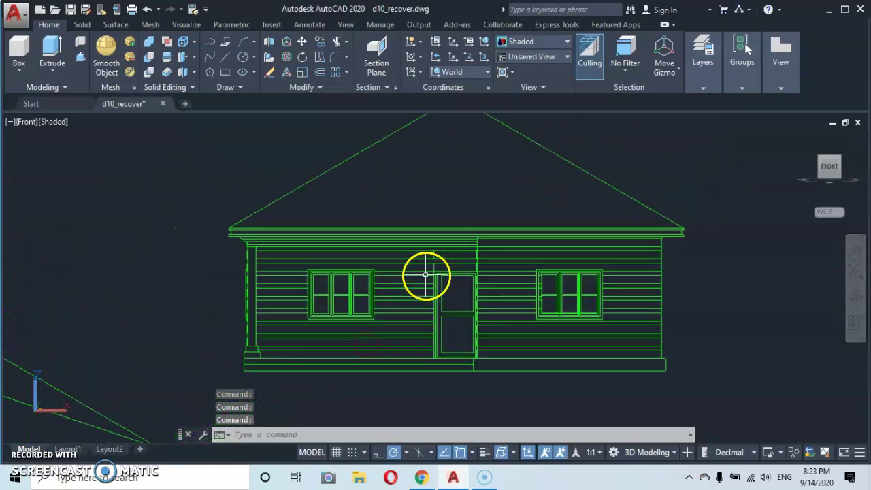
mouse_move(422, 288)
middle_mouse_down()
mouse_move(418, 279)
mouse_move(414, 295)
mouse_move(424, 288)
middle_mouse_up()
scroll(424, 280, "up", 2)
scroll(426, 279, "down", 3)
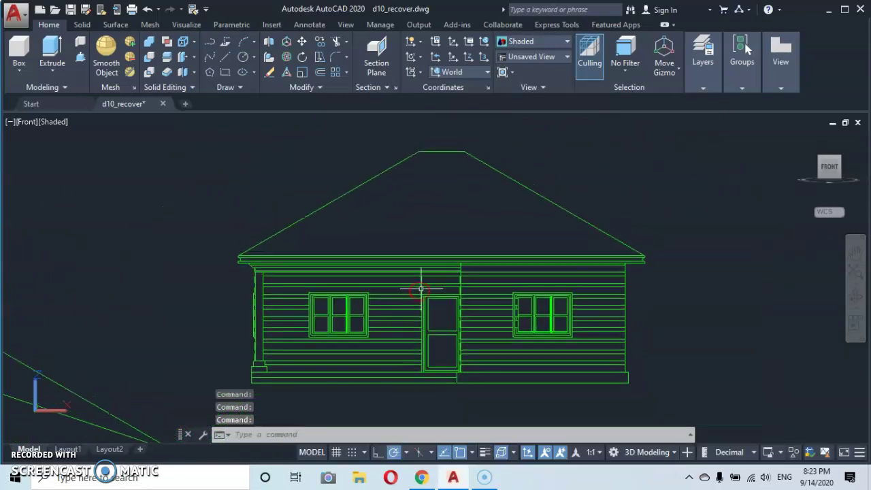
scroll(421, 289, "up", 3)
middle_click(421, 288)
middle_click(422, 289)
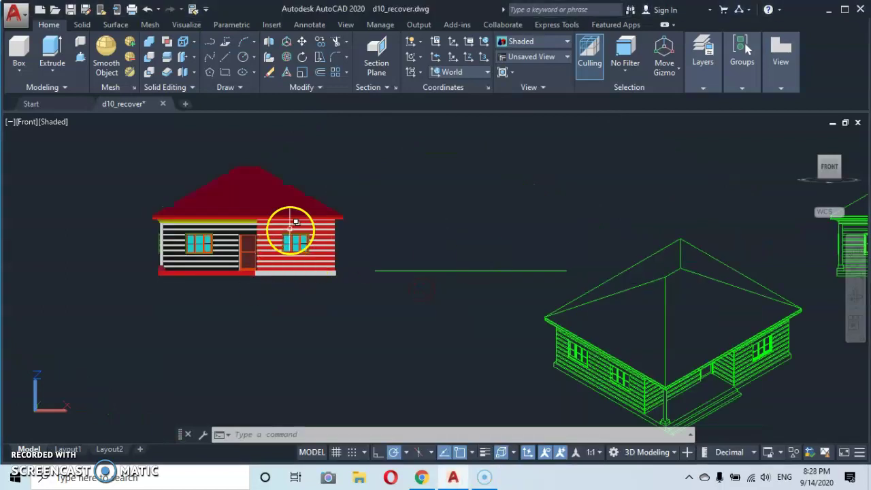
scroll(226, 212, "up", 2)
mouse_move(225, 212)
middle_mouse_down()
mouse_move(290, 231)
mouse_move(313, 202)
mouse_move(343, 207)
mouse_move(329, 227)
mouse_move(359, 219)
mouse_move(314, 224)
mouse_move(311, 236)
middle_mouse_up()
scroll(274, 229, "up", 3)
scroll(341, 207, "down", 2)
scroll(328, 225, "up", 2)
scroll(355, 218, "down", 2)
scroll(307, 234, "up", 2)
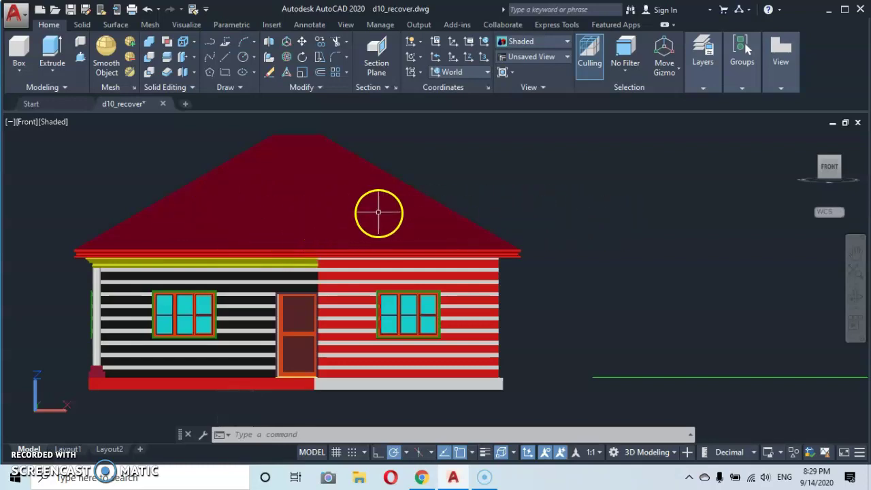
Move the red hip roof from its corner to a point right of the house
left_click(467, 243)
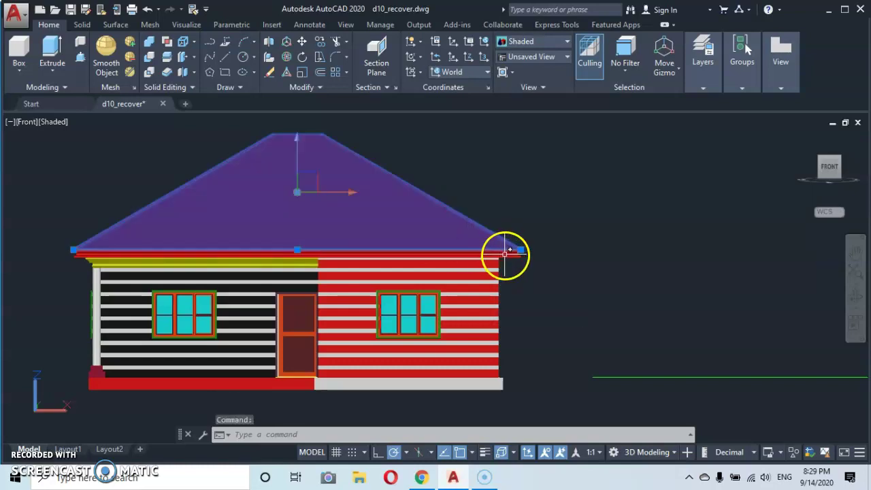
right_click(562, 315)
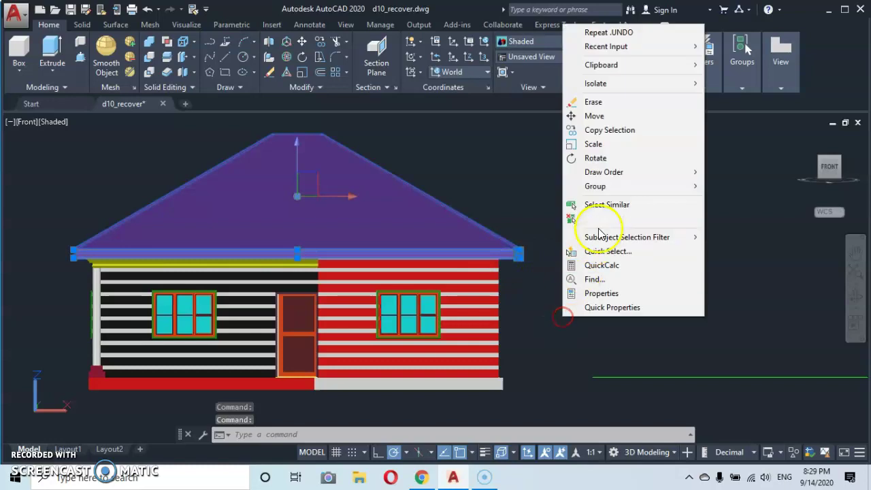
left_click(595, 116)
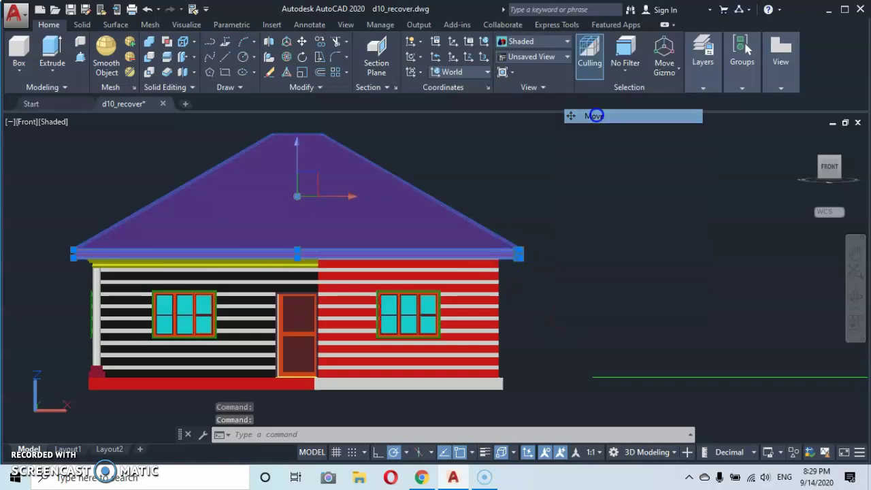
scroll(476, 228, "down", 5)
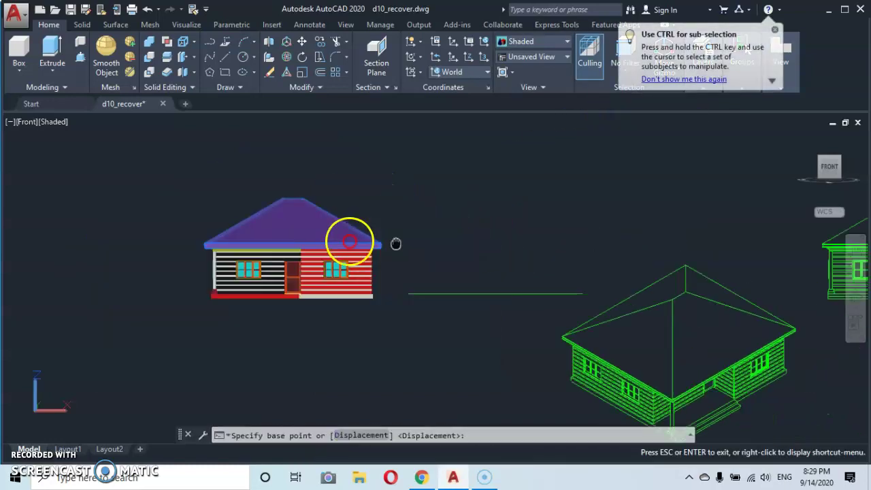
left_click(316, 243)
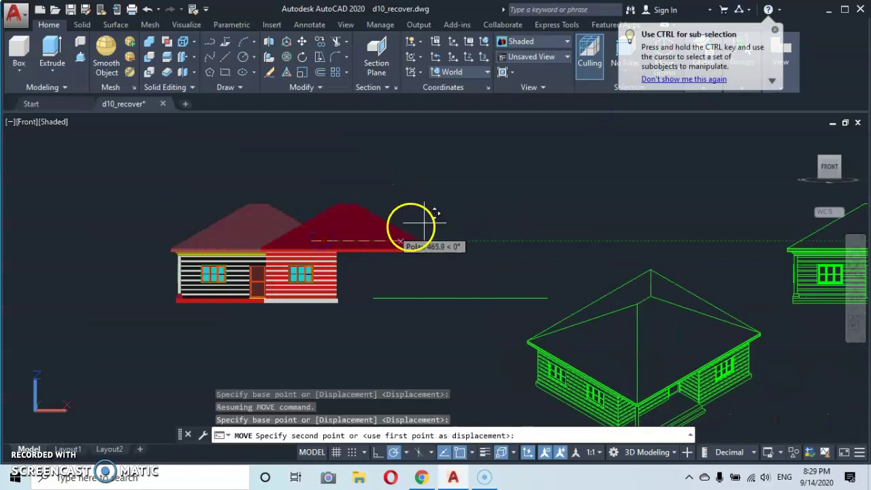
left_click(762, 152)
Zoom in on the roofless house, deselecting the yellow top piece
scroll(301, 257, "up", 2)
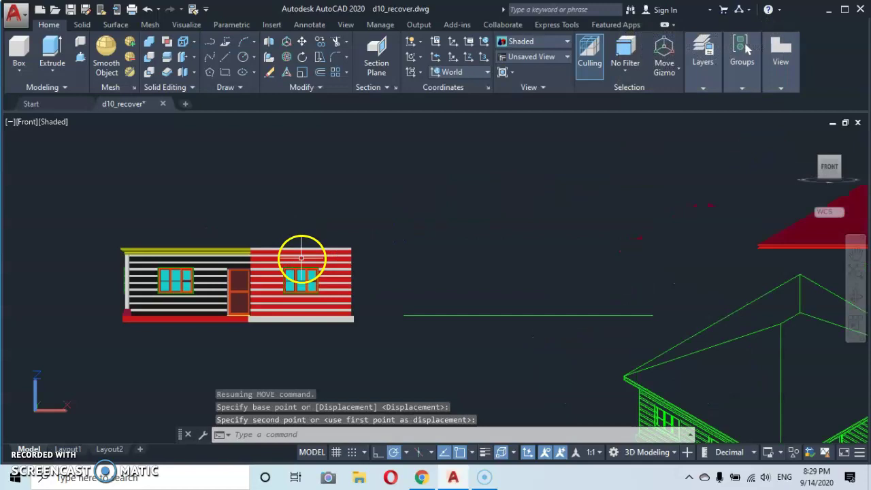
scroll(237, 251, "up", 2)
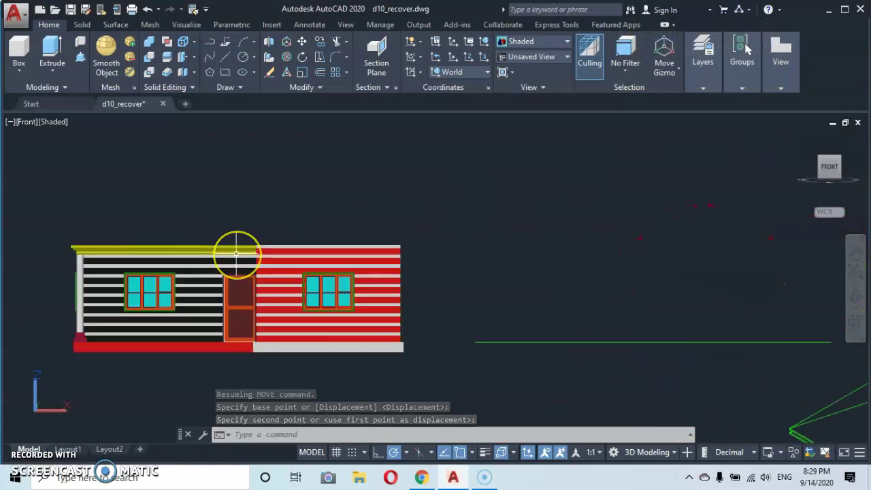
left_click(165, 244)
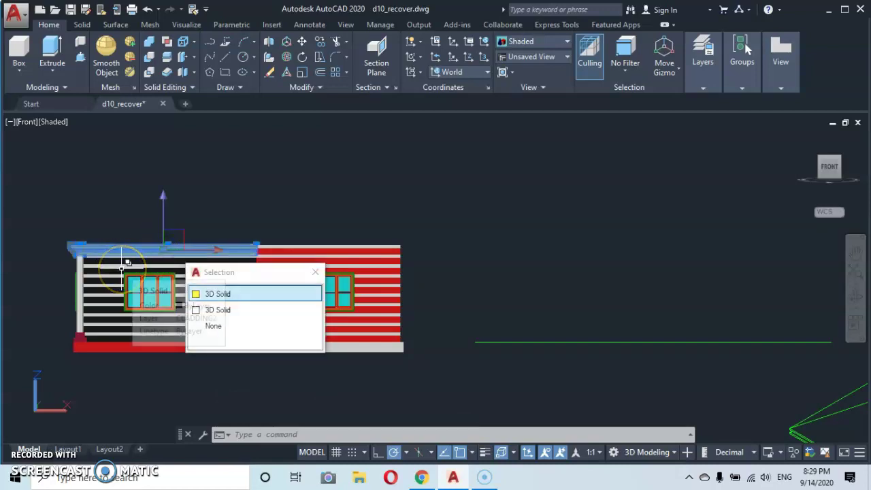
left_click_drag(101, 252, 209, 207)
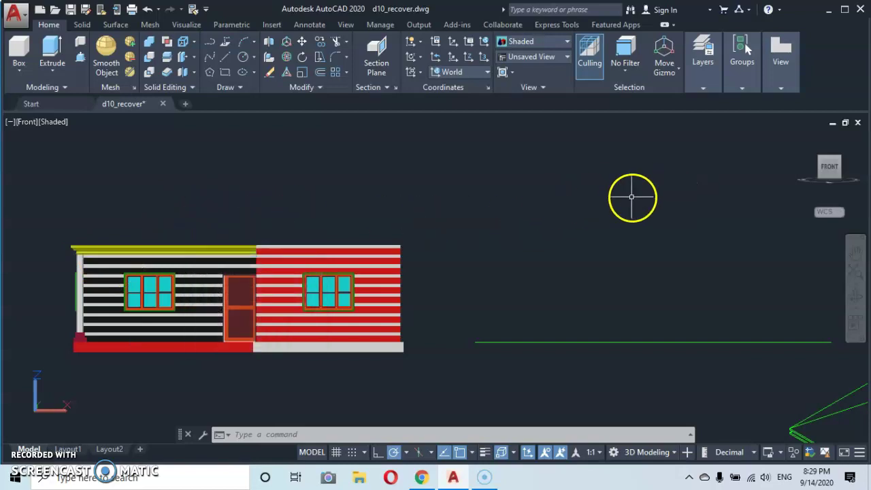
Switch to Top view and zoom and pan to frame the KITCHEN, LOBBY and ROOM1 plan
mouse_move(835, 179)
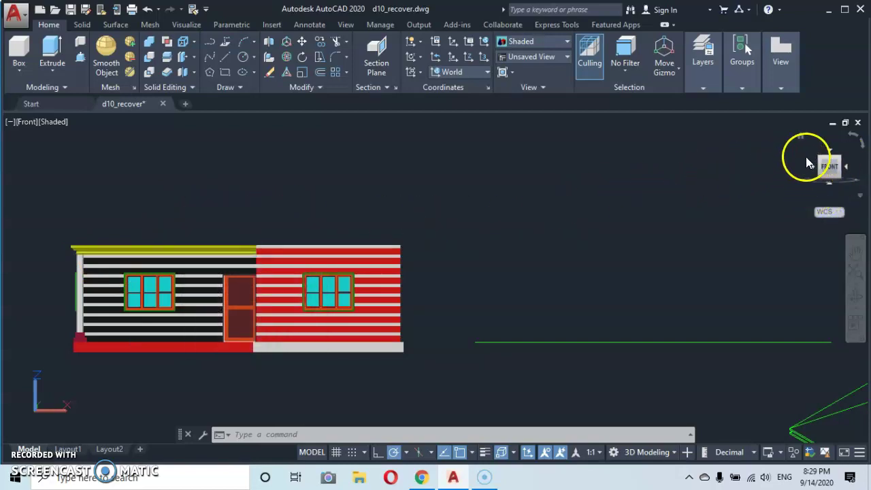
left_click(830, 149)
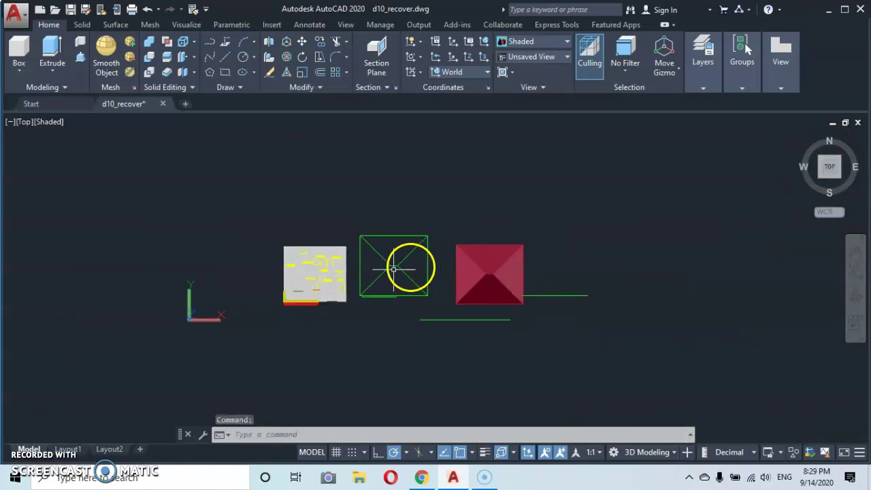
scroll(192, 286, "up", 3)
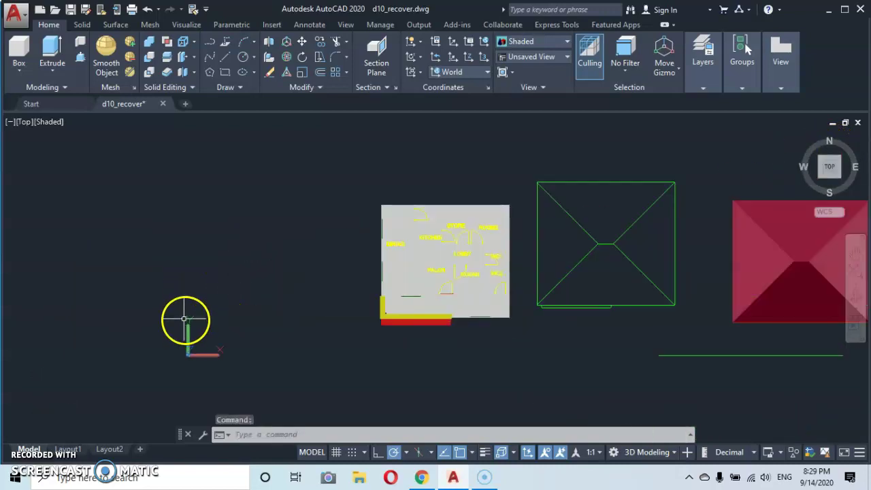
mouse_move(481, 266)
middle_mouse_down()
mouse_move(395, 278)
mouse_move(375, 291)
mouse_move(341, 284)
middle_mouse_up()
scroll(395, 278, "up", 3)
scroll(380, 282, "down", 3)
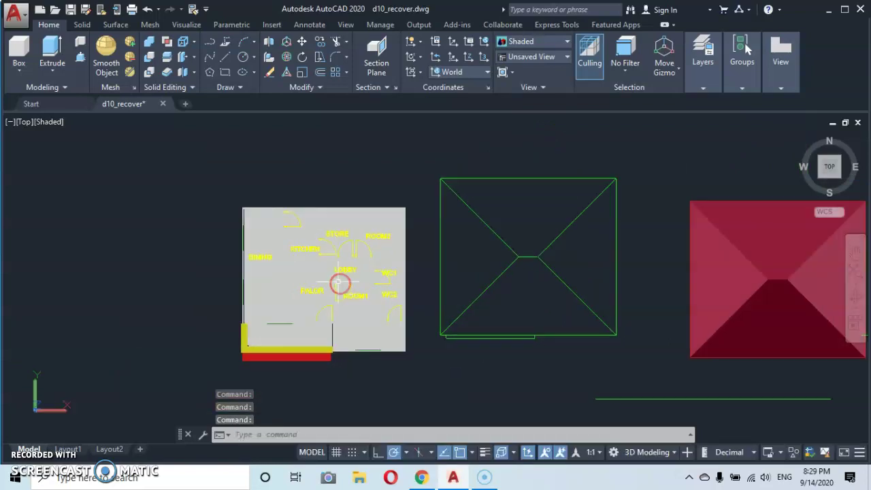
scroll(337, 282, "up", 2)
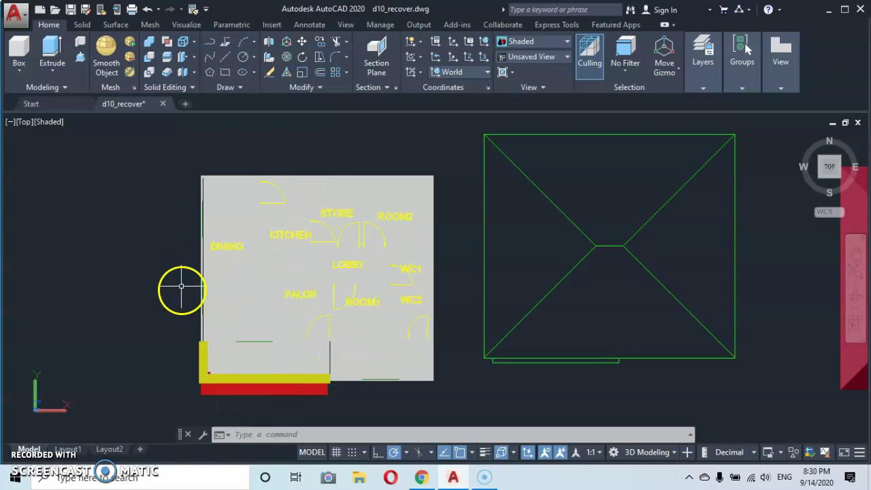
mouse_move(361, 258)
middle_mouse_down()
mouse_move(291, 292)
mouse_move(267, 273)
middle_mouse_up()
key("Escape")
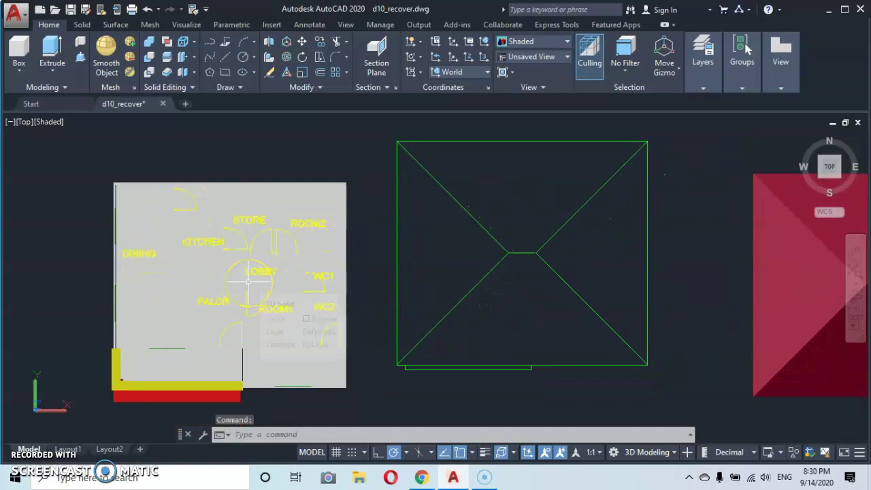
Unlock and thaw the blocks, dimensions and hatching layers, and thaw layer 0, to reveal furniture and walls
left_click(704, 90)
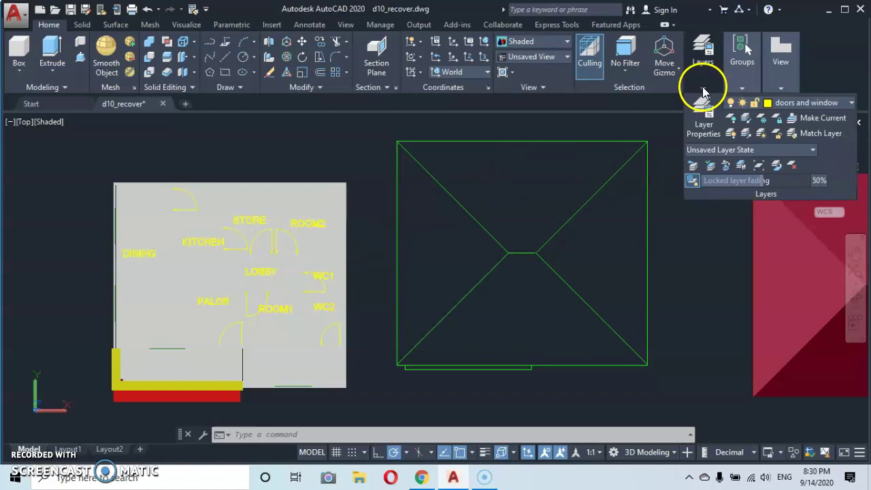
left_click(852, 103)
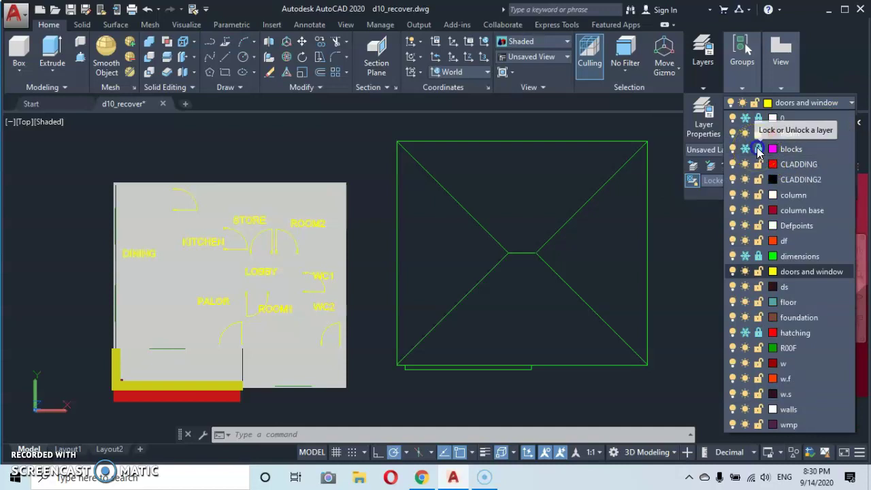
left_click(758, 150)
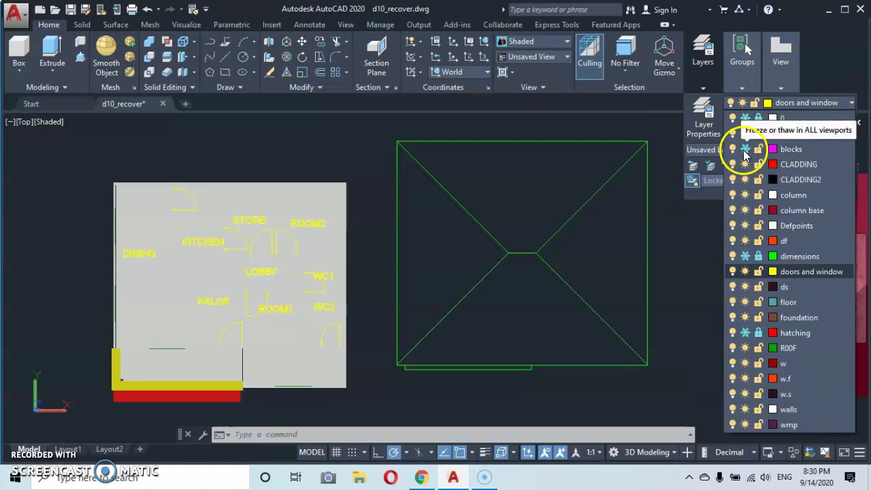
left_click(746, 151)
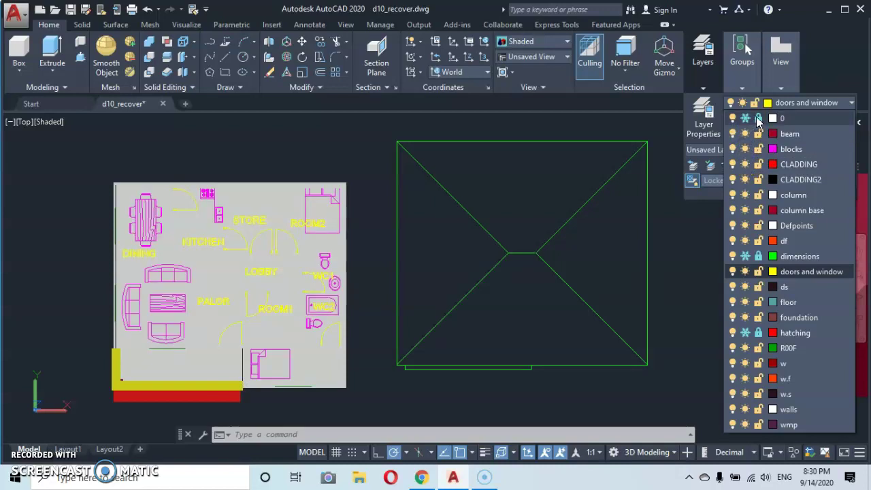
left_click(745, 118)
left_click(759, 256)
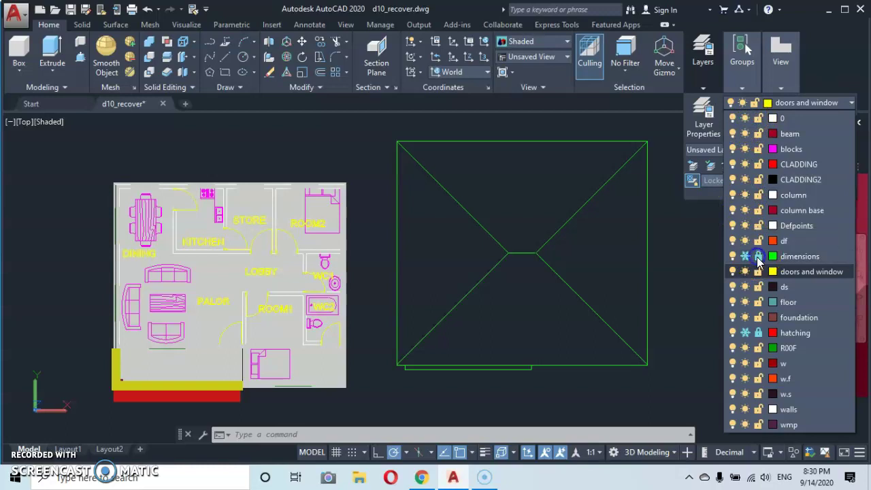
left_click(745, 256)
left_click(759, 333)
left_click(746, 333)
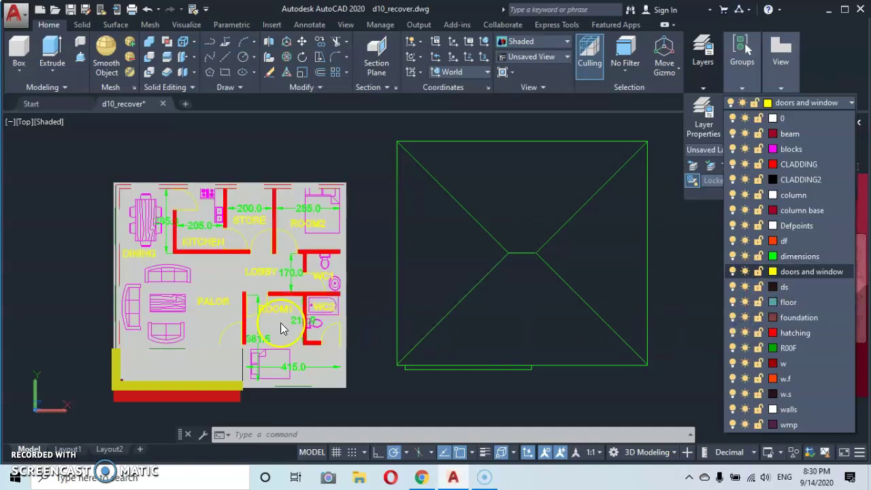
scroll(220, 302, "up", 2)
scroll(218, 301, "down", 3)
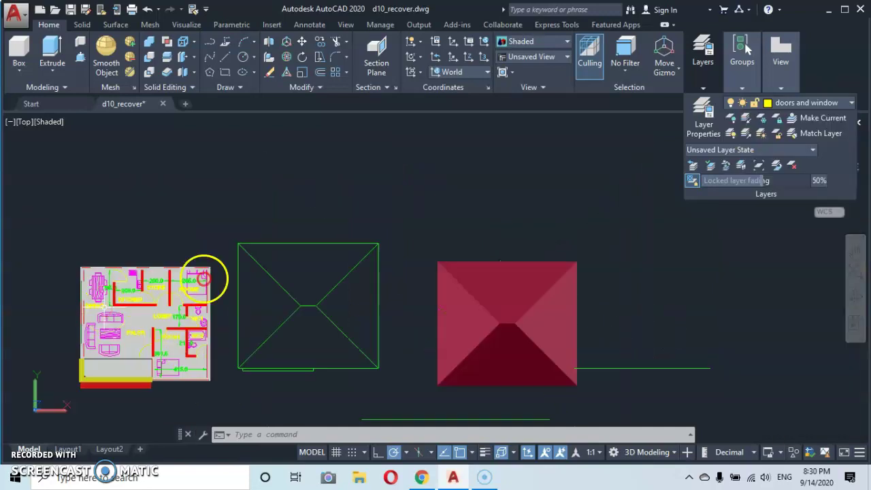
mouse_move(131, 327)
middle_mouse_down()
mouse_move(288, 311)
mouse_move(257, 291)
middle_mouse_up()
scroll(229, 296, "up", 3)
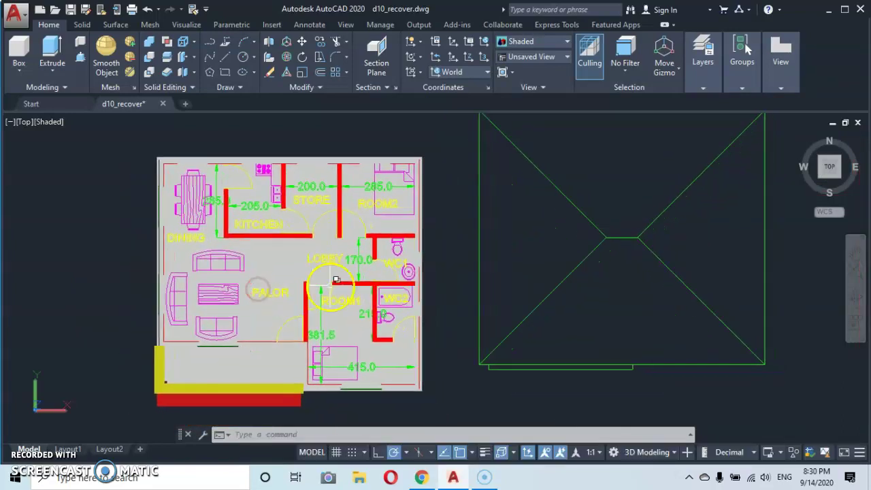
scroll(327, 277, "up", 1)
scroll(328, 278, "down", 2)
middle_click_drag(325, 282, 306, 290)
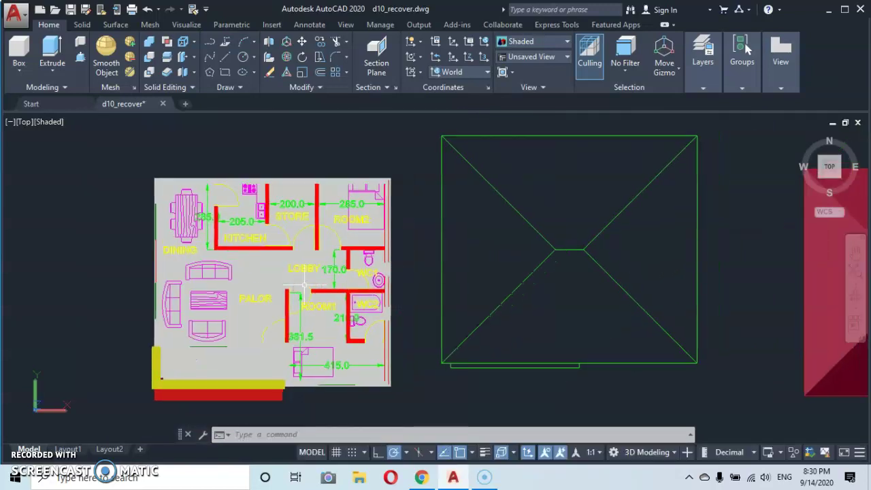
scroll(304, 284, "up", 2)
scroll(305, 284, "down", 3)
scroll(304, 285, "up", 2)
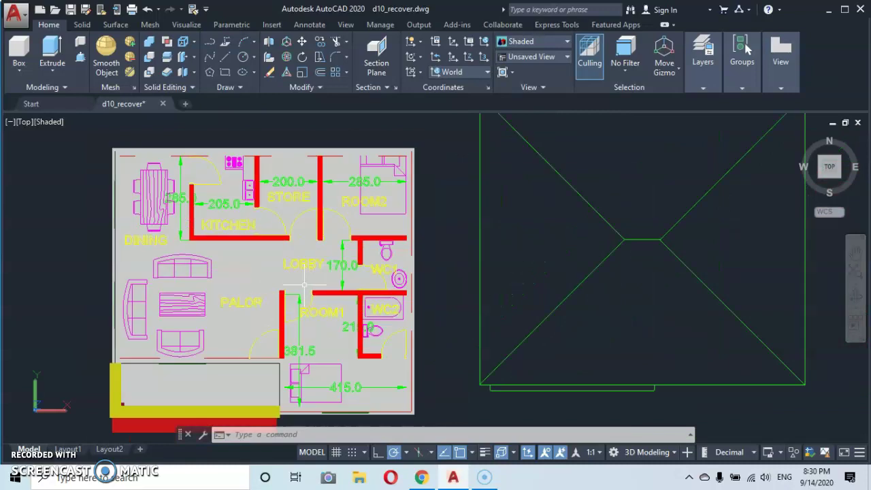
mouse_move(301, 283)
middle_mouse_down()
mouse_move(299, 256)
mouse_move(292, 272)
middle_mouse_up()
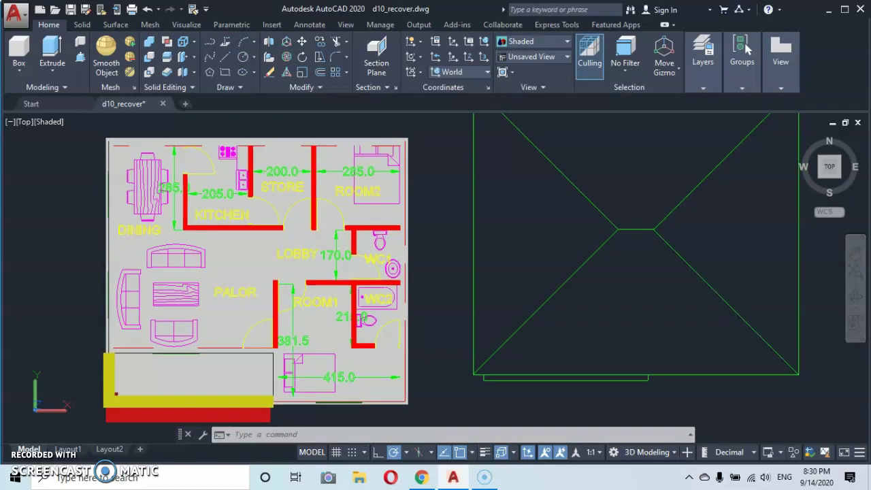
middle_click_drag(291, 274, 261, 276)
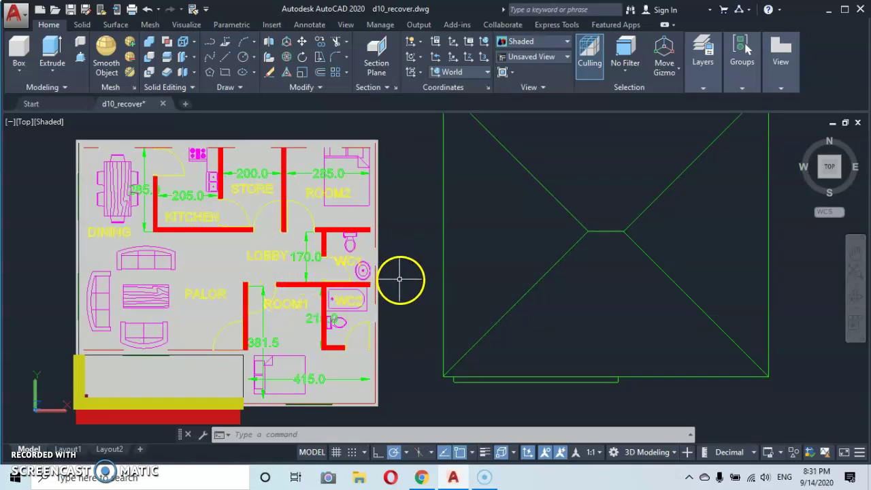
scroll(308, 299, "down", 3)
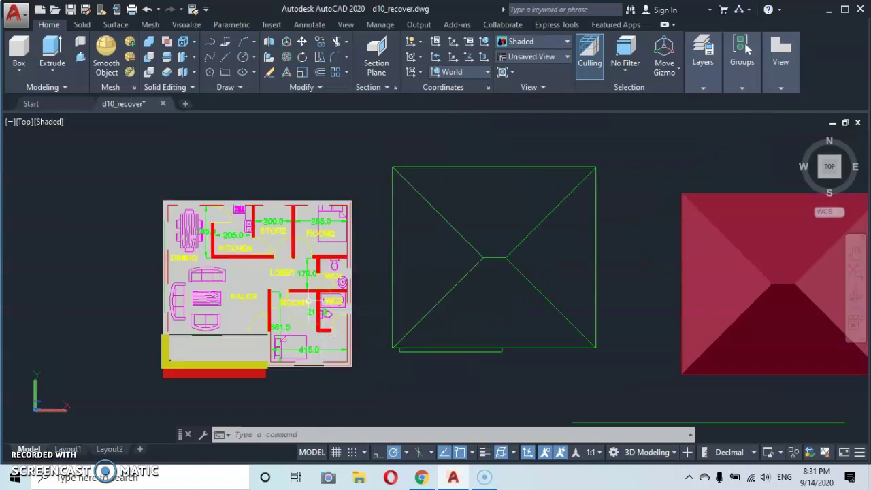
middle_click_drag(302, 302, 272, 309)
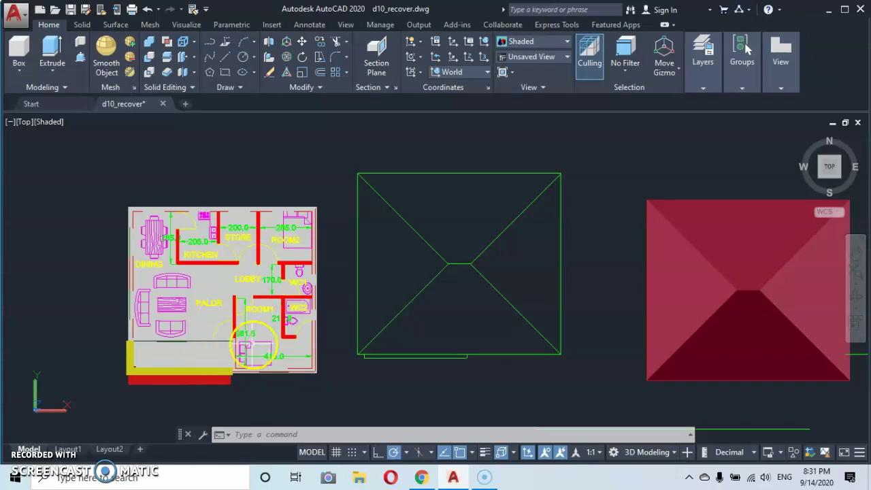
scroll(252, 347, "up", 2)
mouse_move(211, 298)
middle_mouse_down()
mouse_move(253, 307)
mouse_move(233, 289)
middle_mouse_up()
scroll(230, 306, "up", 2)
scroll(259, 313, "down", 2)
scroll(242, 303, "down", 2)
scroll(234, 289, "up", 3)
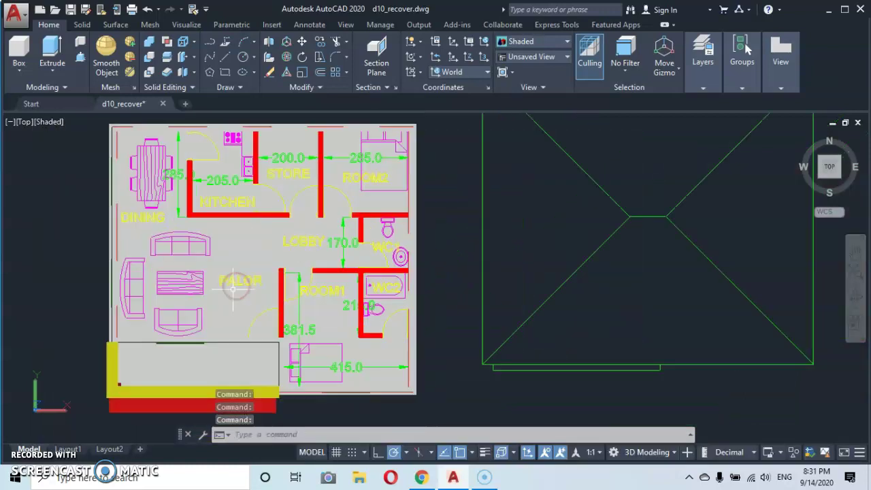